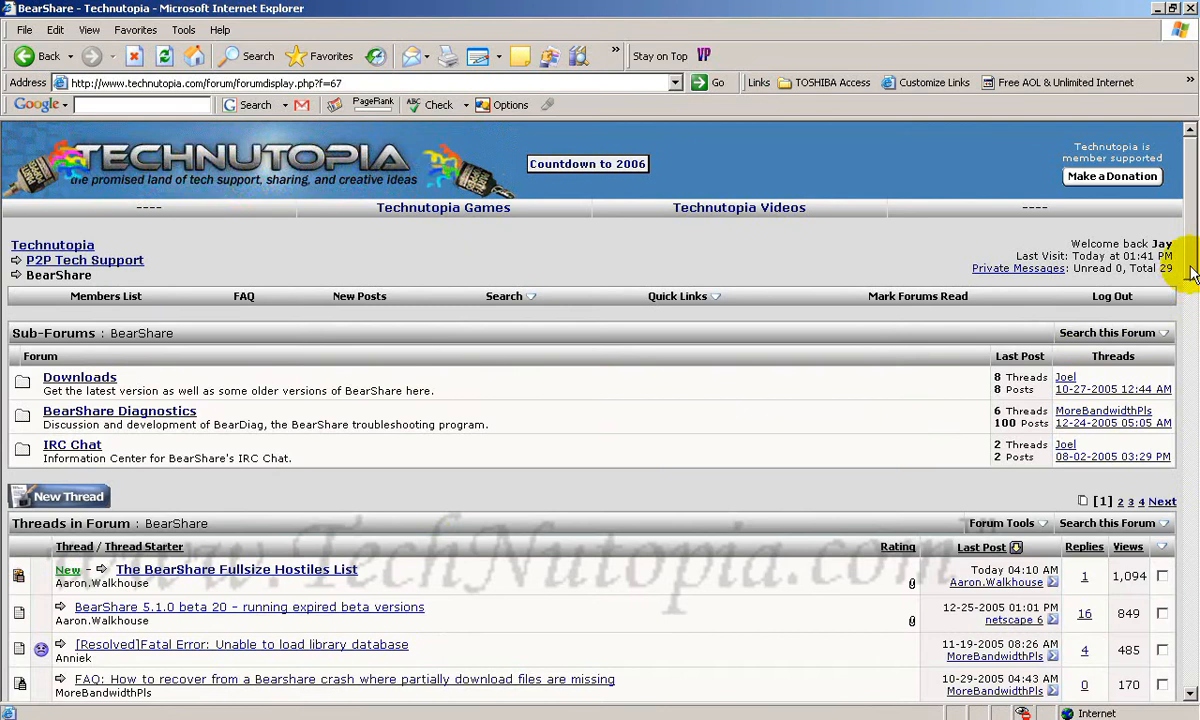
- Open the "BS keeps closing" thread in the BearShare forum
drag(1190, 283, 1190, 344)
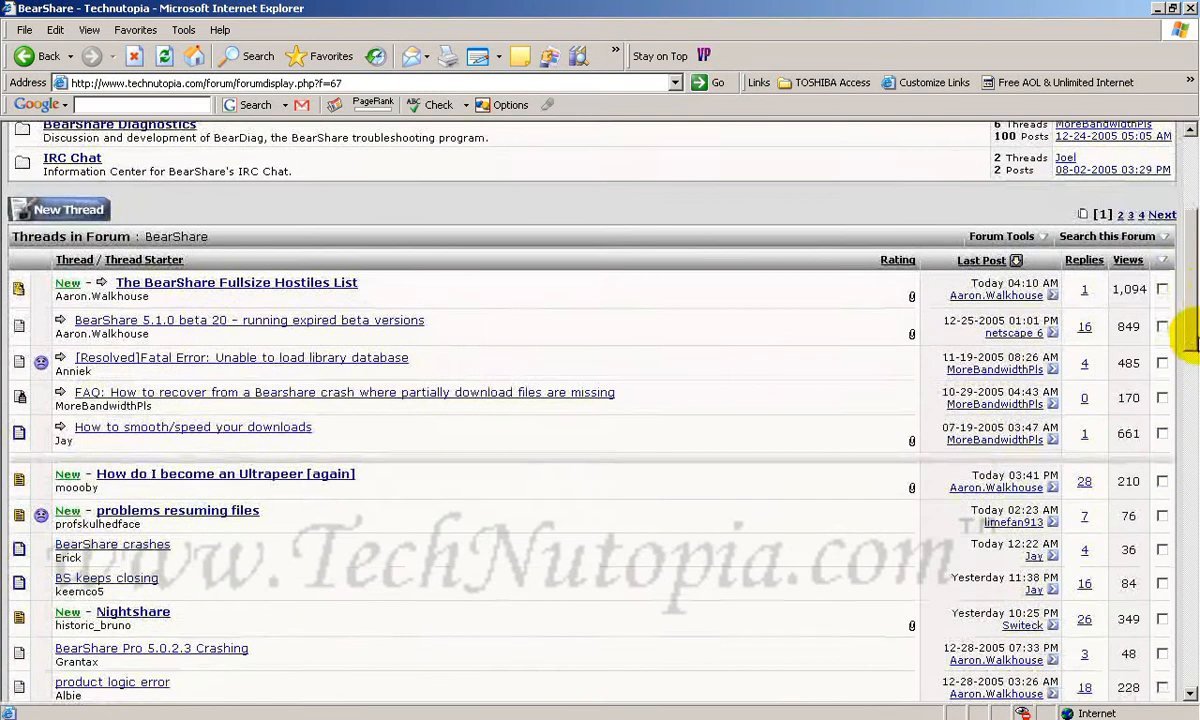
mouse_move(147, 576)
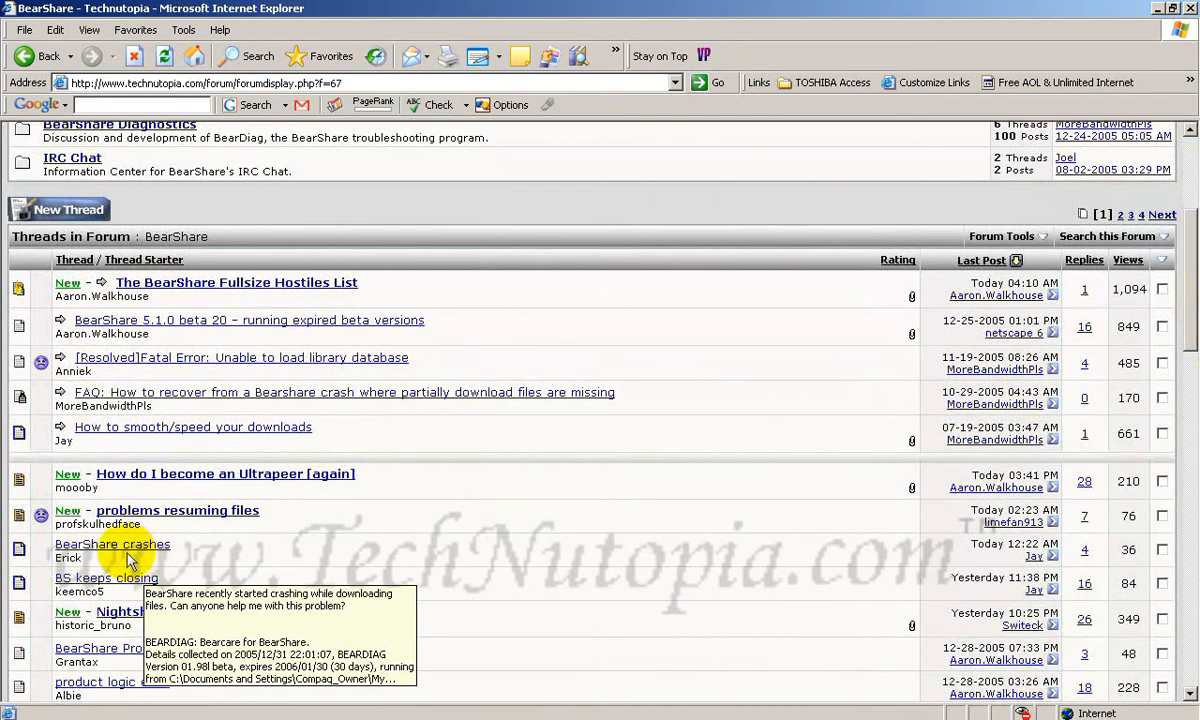
mouse_move(117, 588)
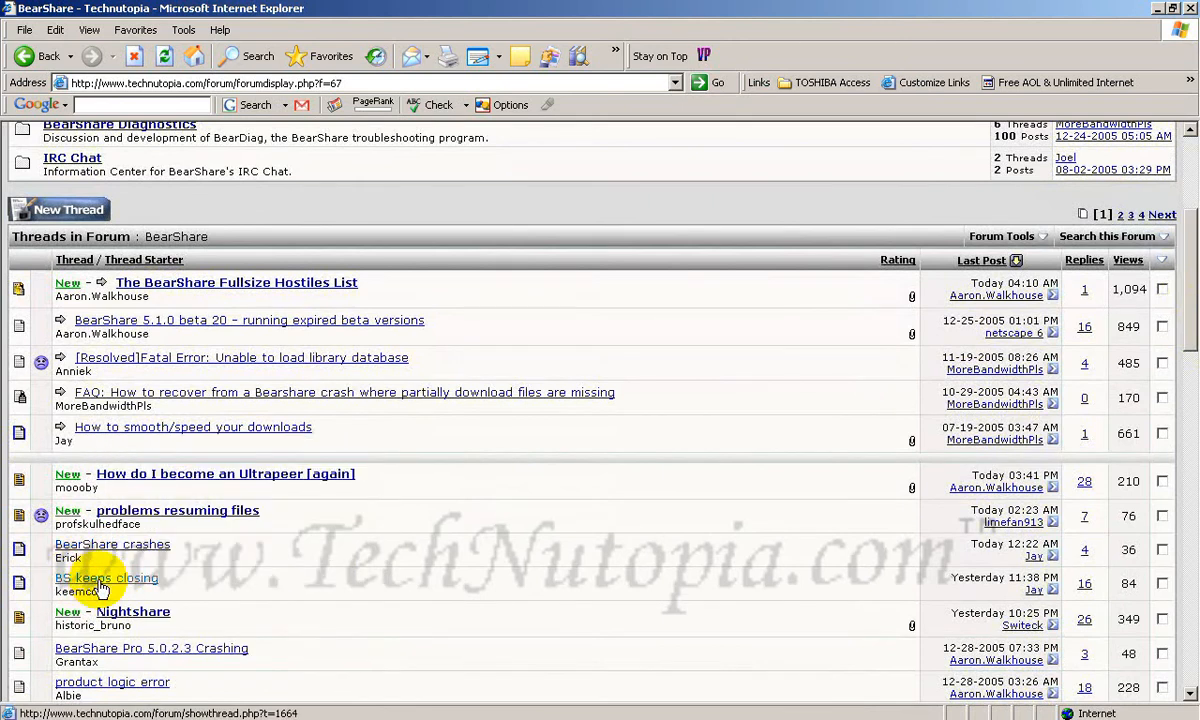
click(101, 580)
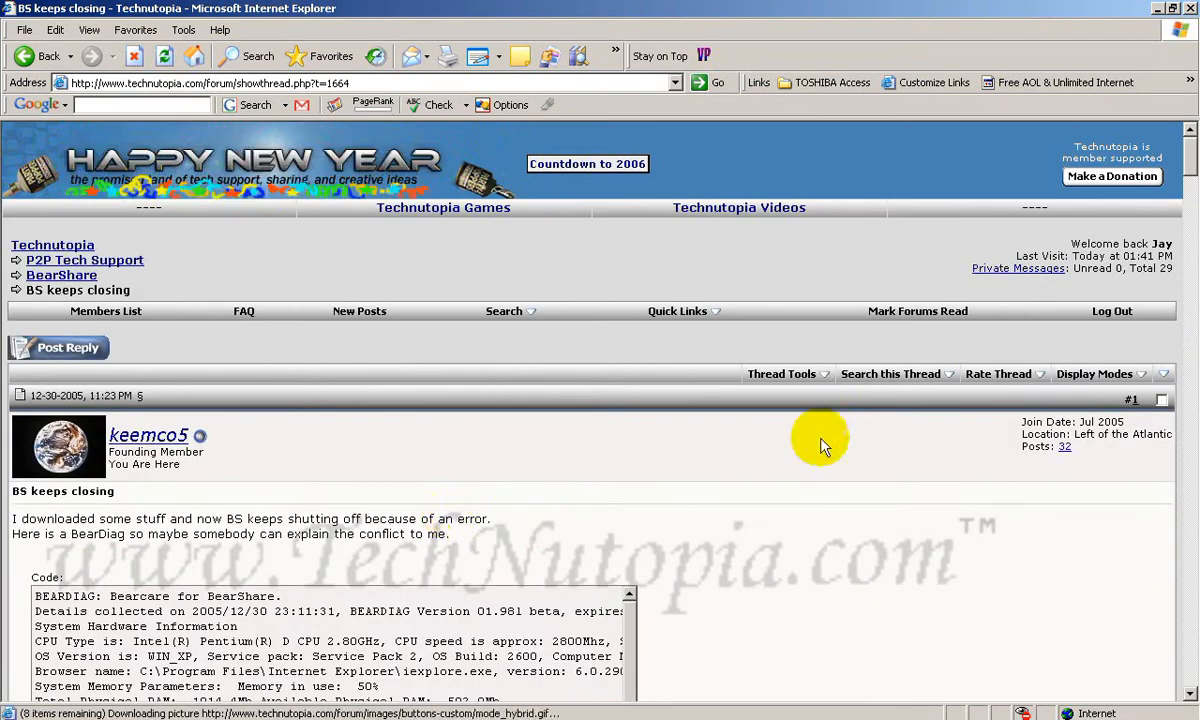
- Copy the "BS keeps closing" thread to the Mod Squad forum, using the "Copy thread to destination forum" option
click(785, 375)
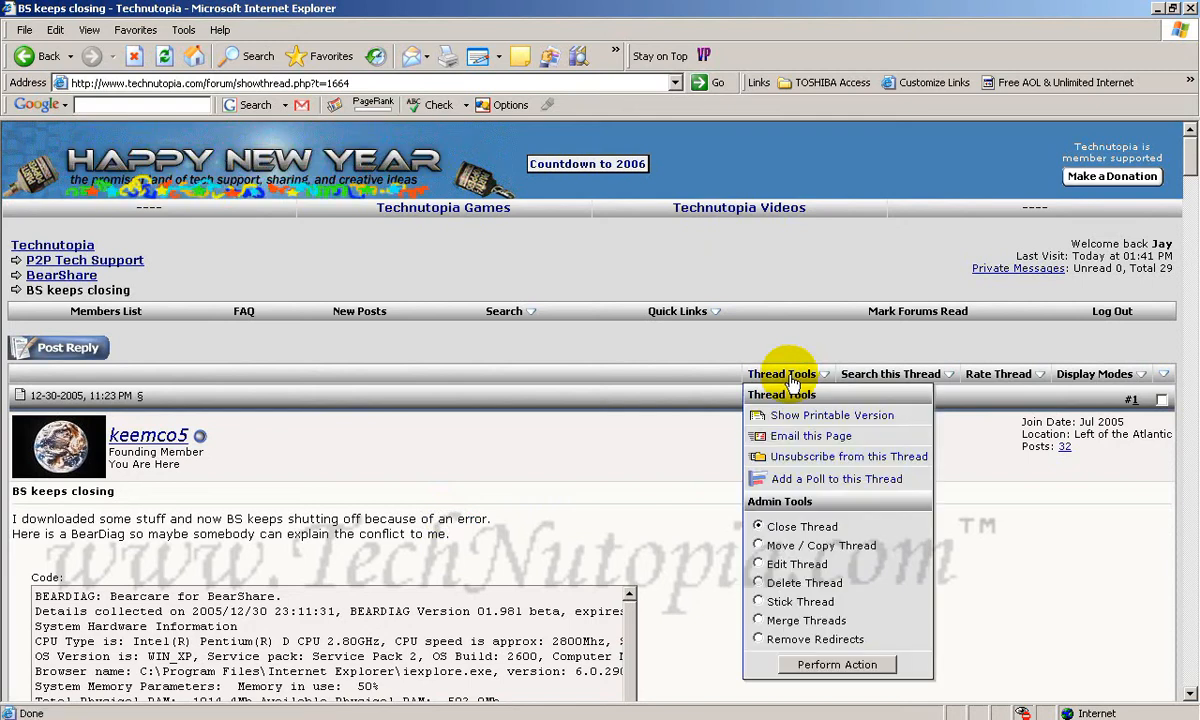
click(798, 552)
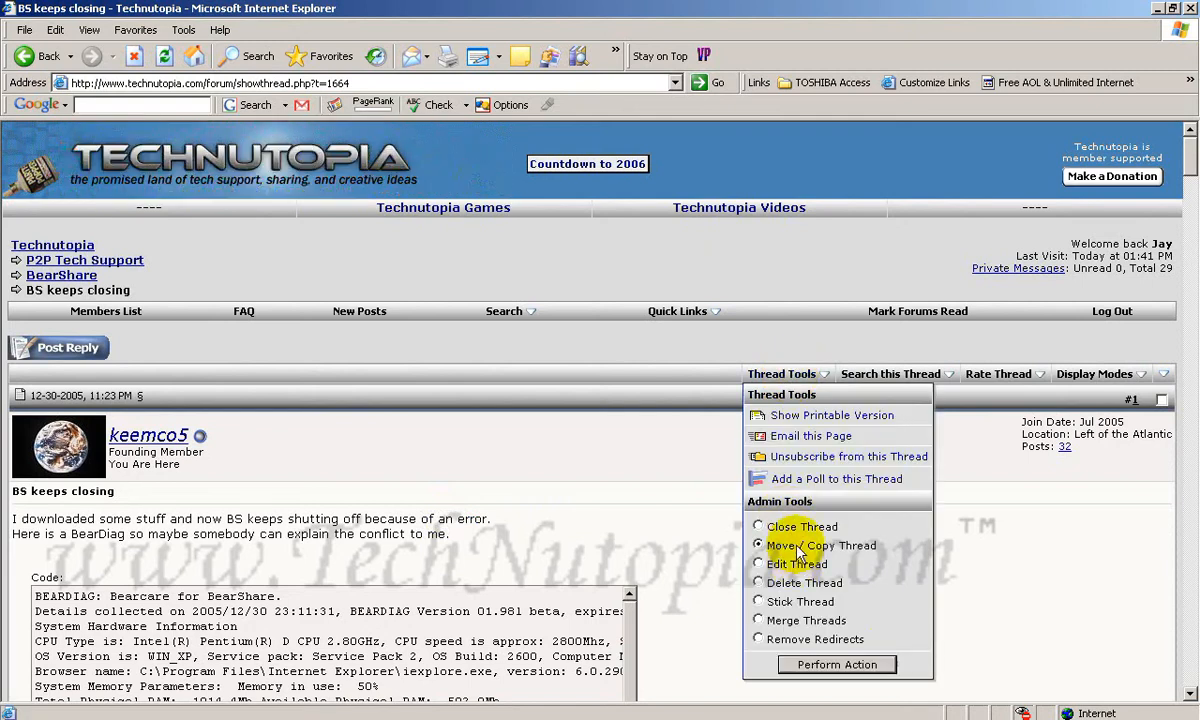
click(838, 665)
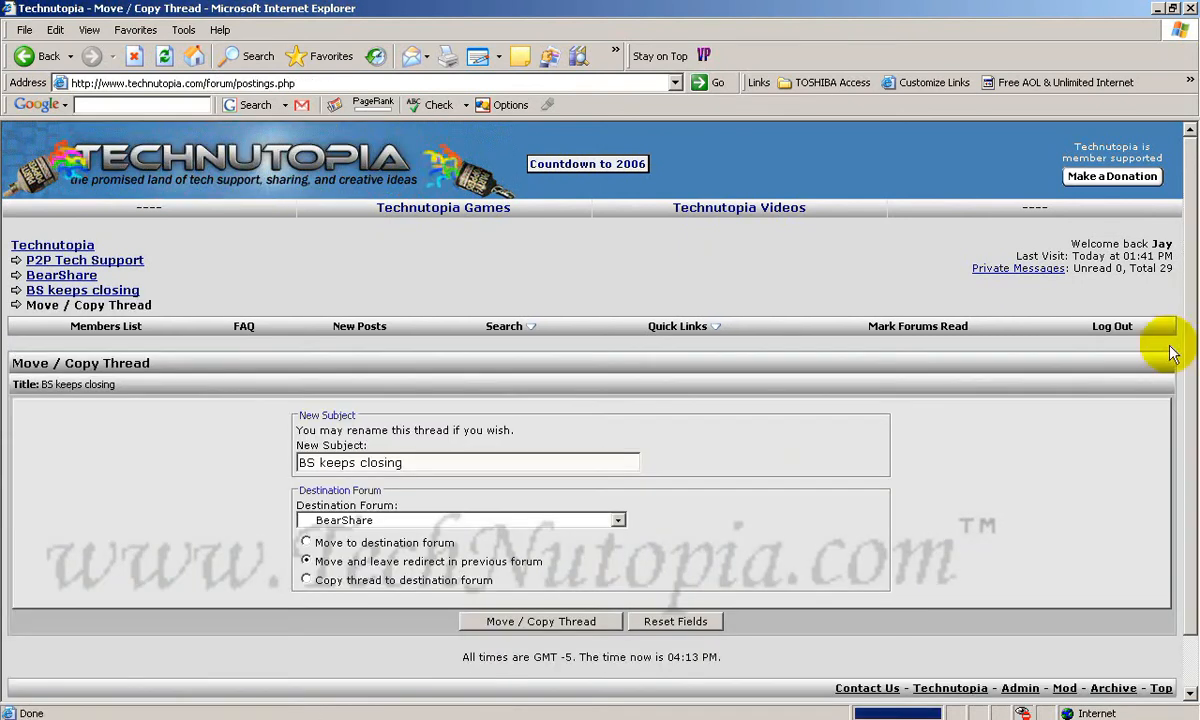
click(618, 520)
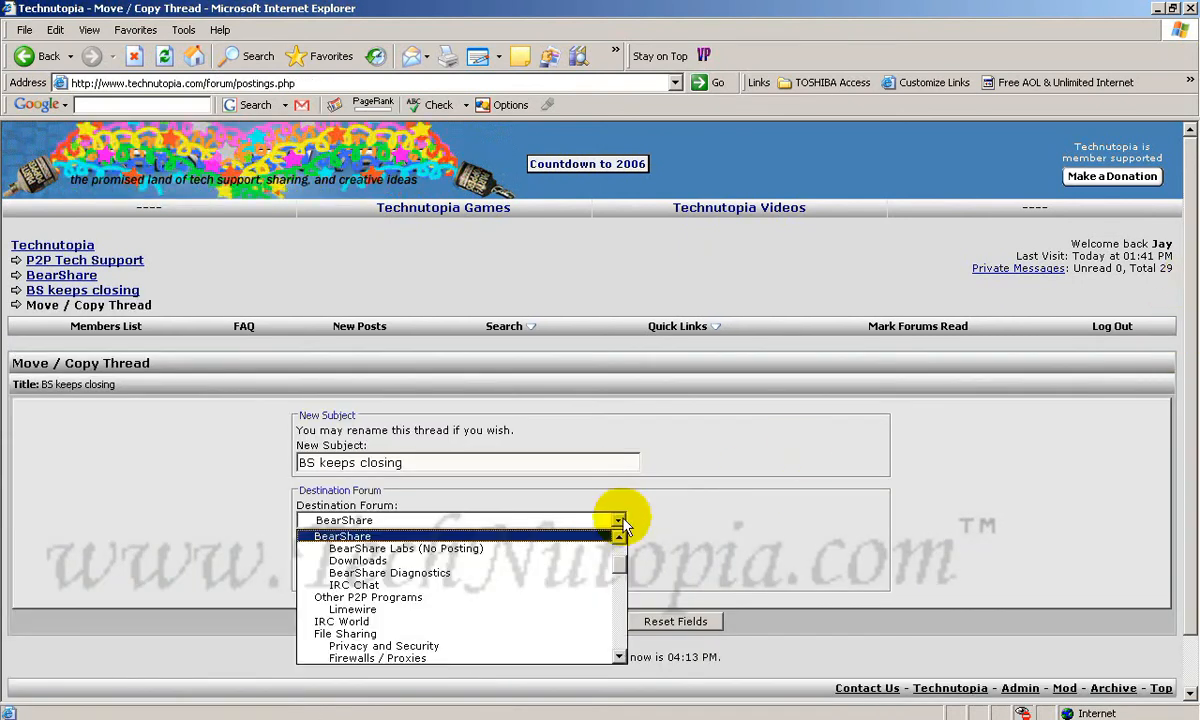
drag(621, 562, 620, 626)
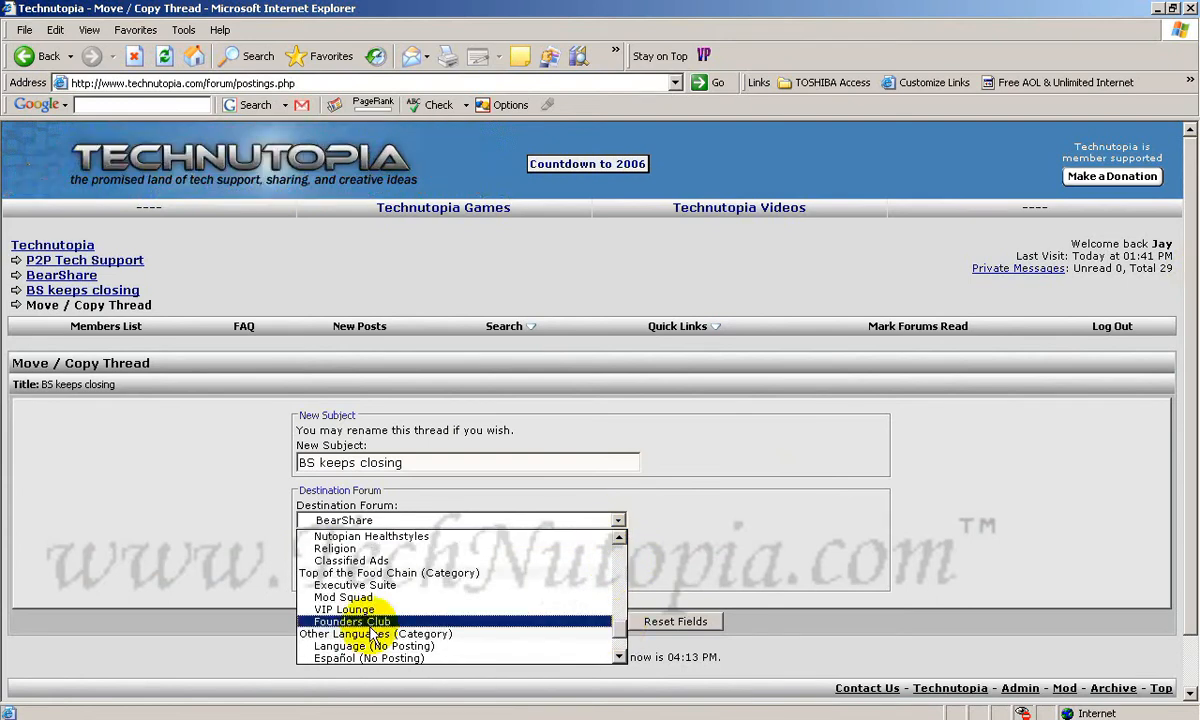
click(350, 597)
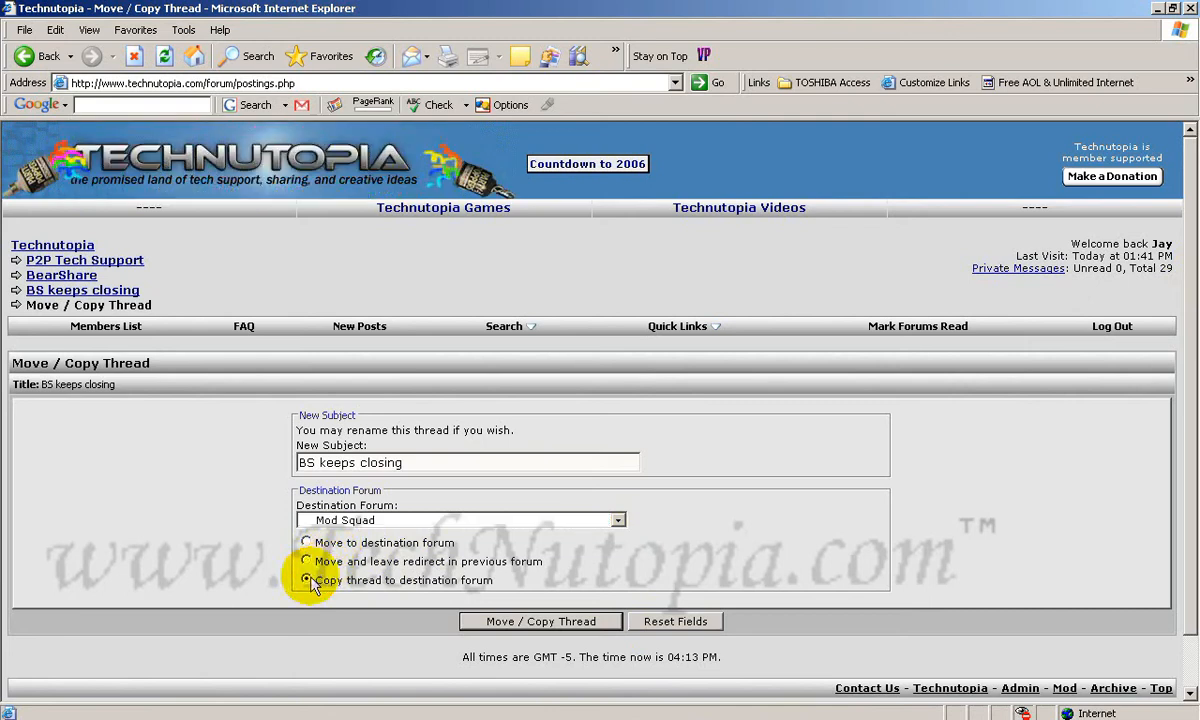
click(307, 580)
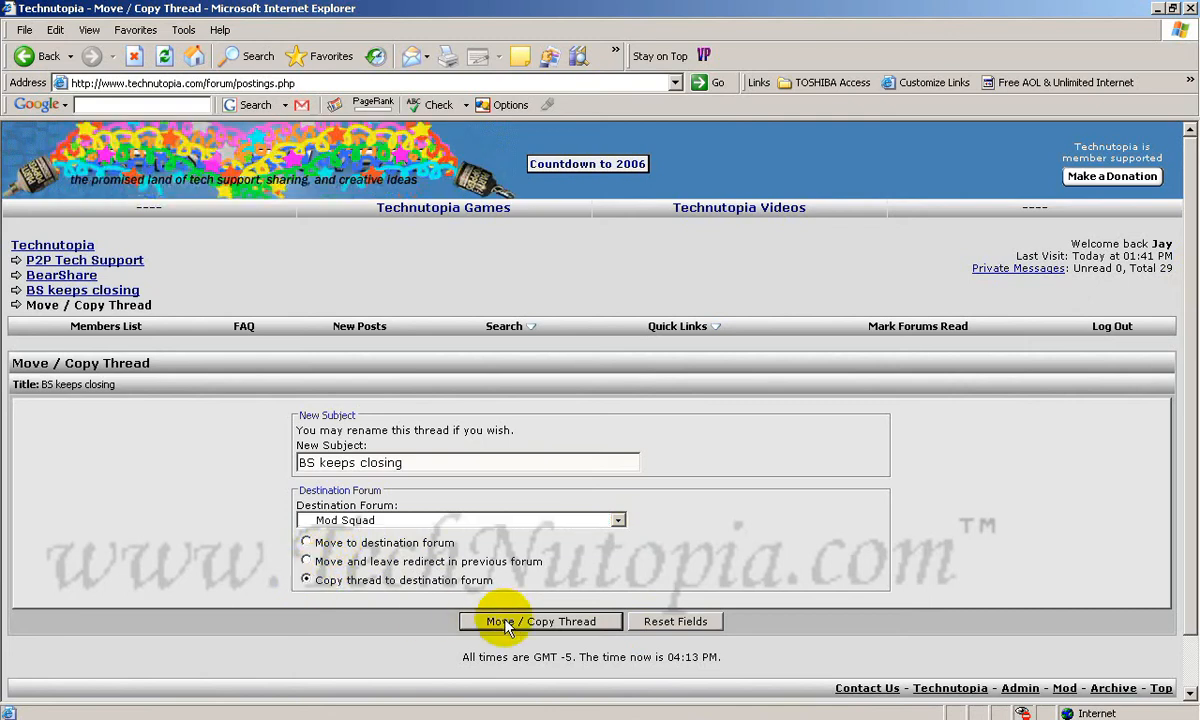
click(506, 625)
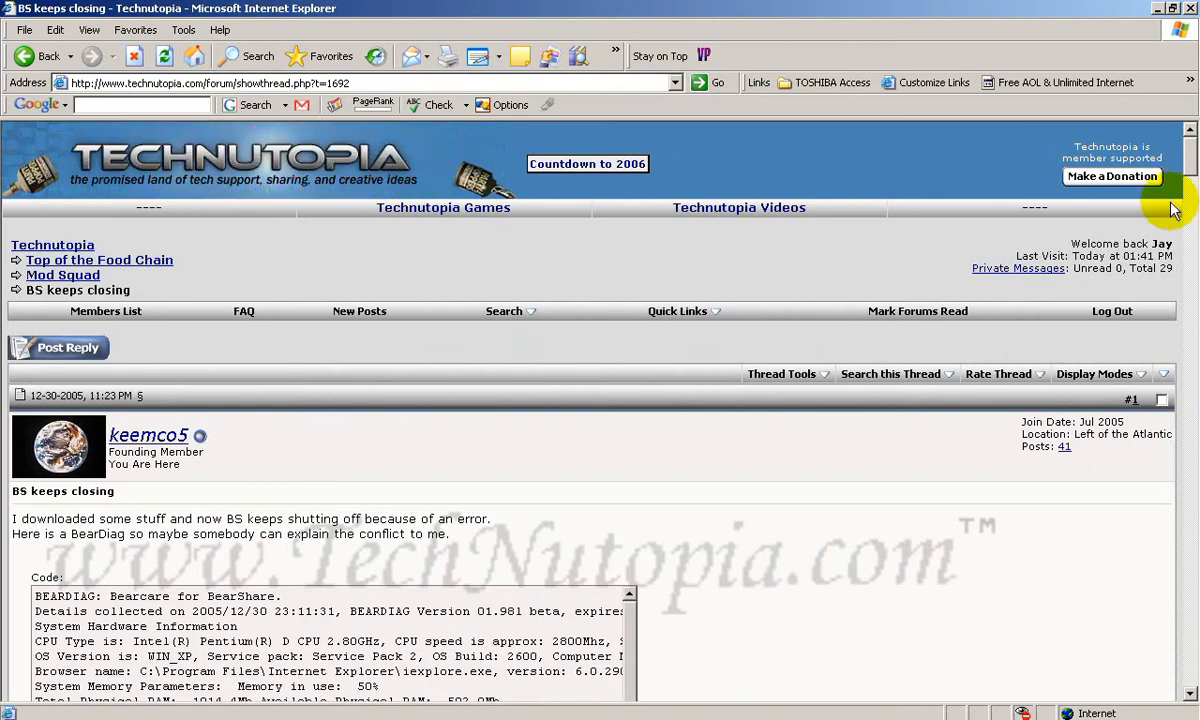
- Go back to the BearShare forum through the forum index and check its thread list for the original "BS keeps closing" thread
drag(1192, 165, 1181, 113)
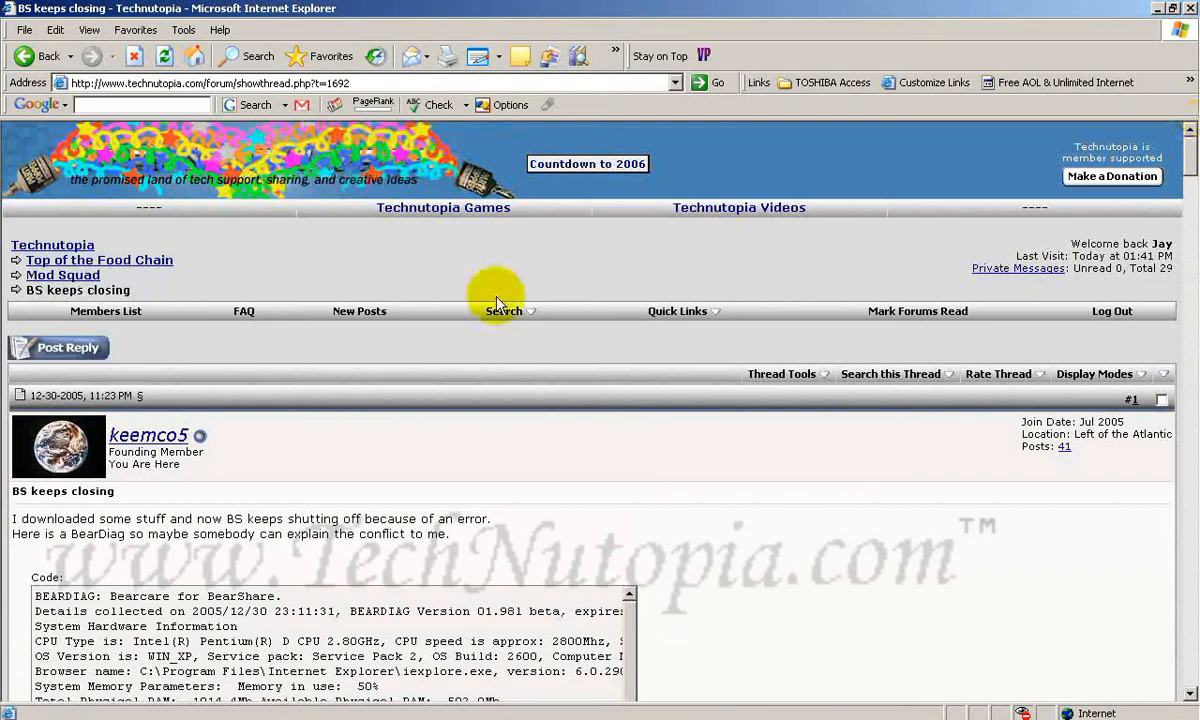
click(78, 249)
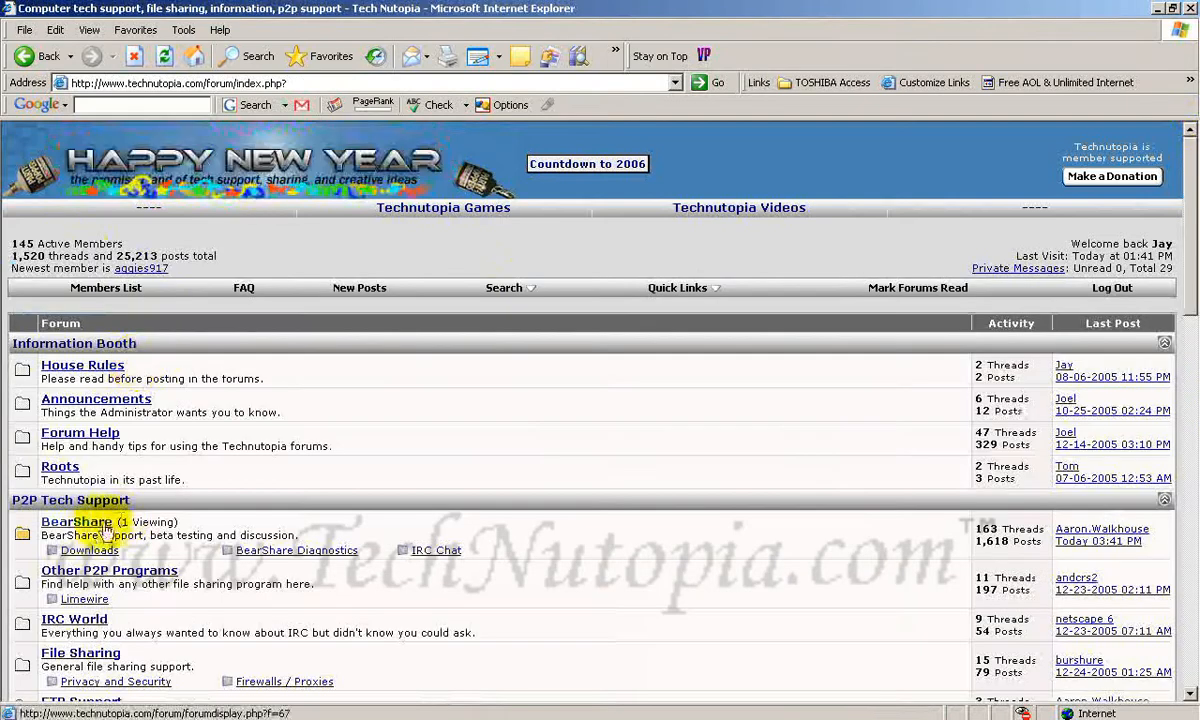
click(93, 530)
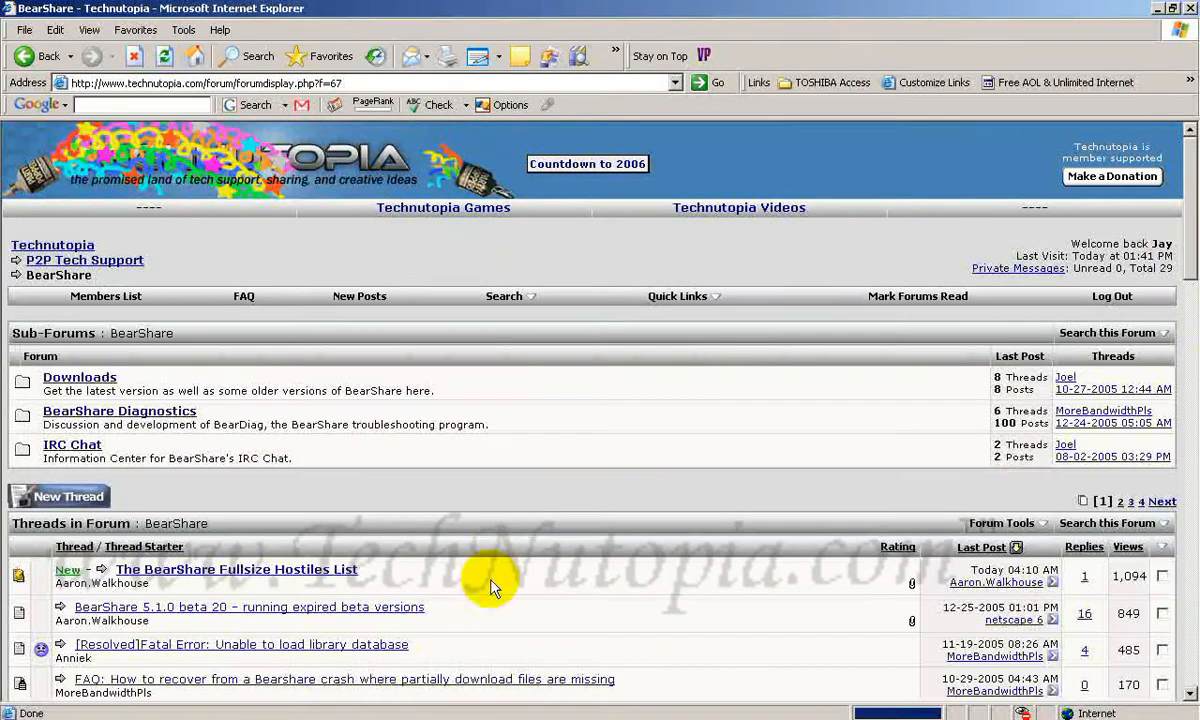
scroll(1180, 250, down, 5)
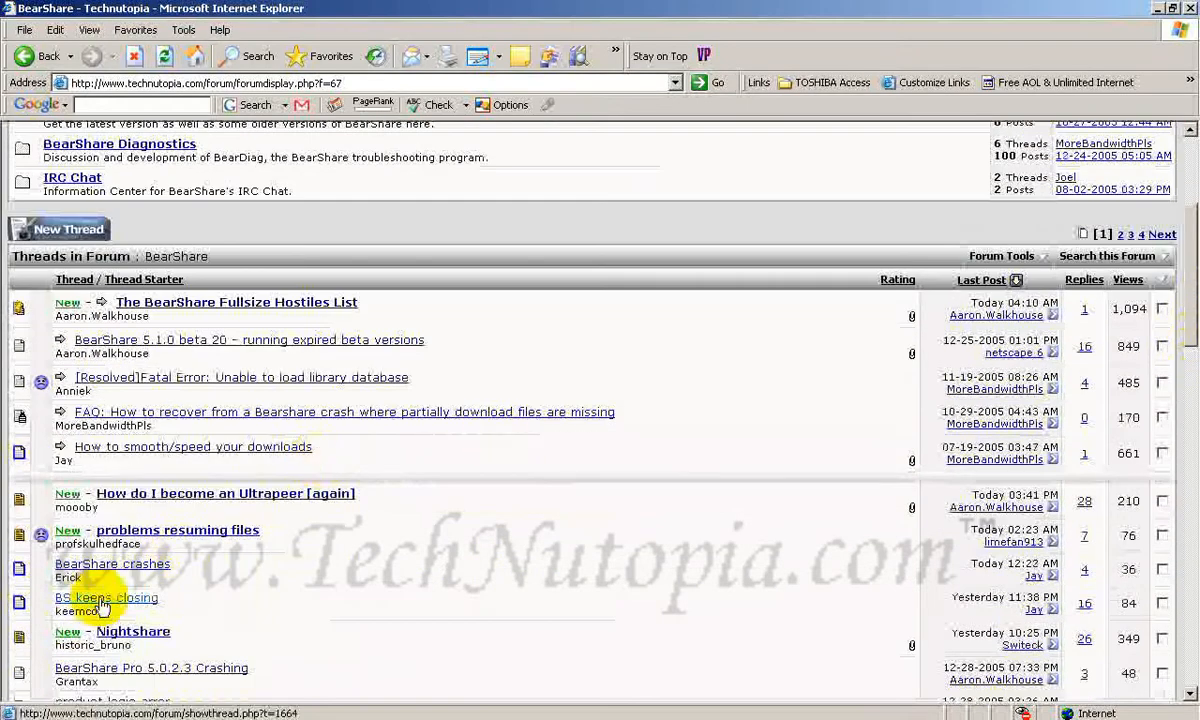
scroll(1178, 286, up, 5)
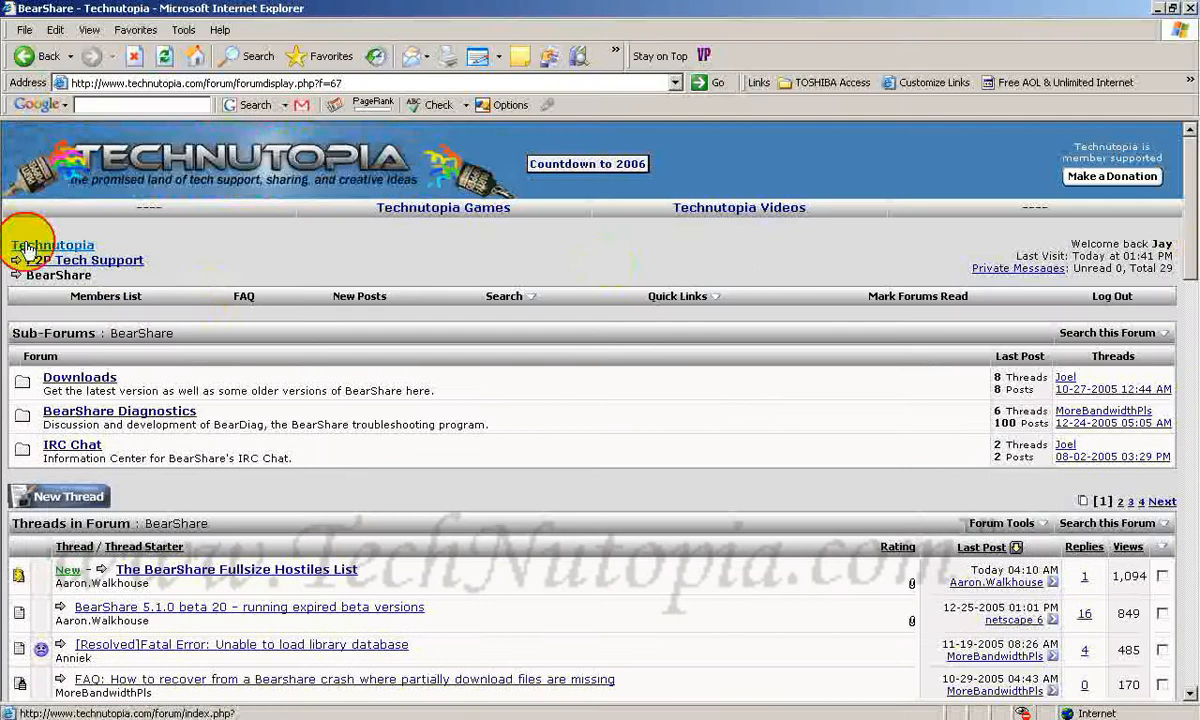
- Open the copied "BS keeps closing" thread in the Mod Squad forum under Top of the Food Chain
click(27, 247)
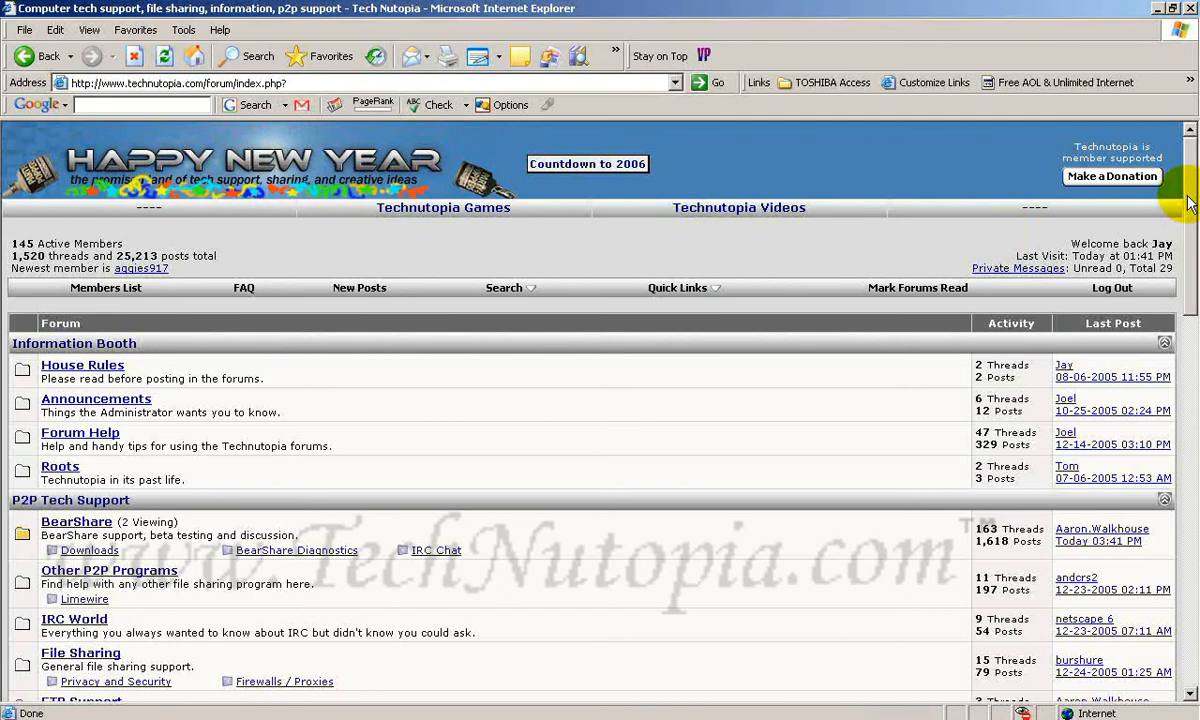
drag(1190, 203, 1192, 358)
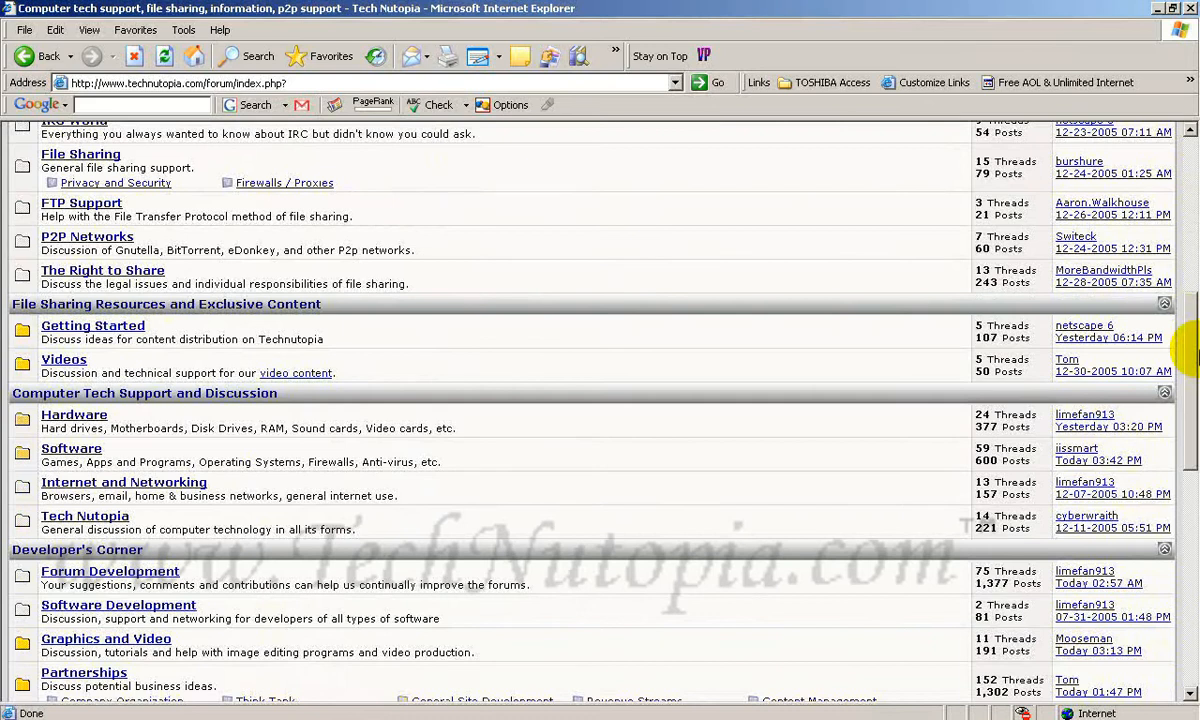
drag(1192, 350, 1187, 495)
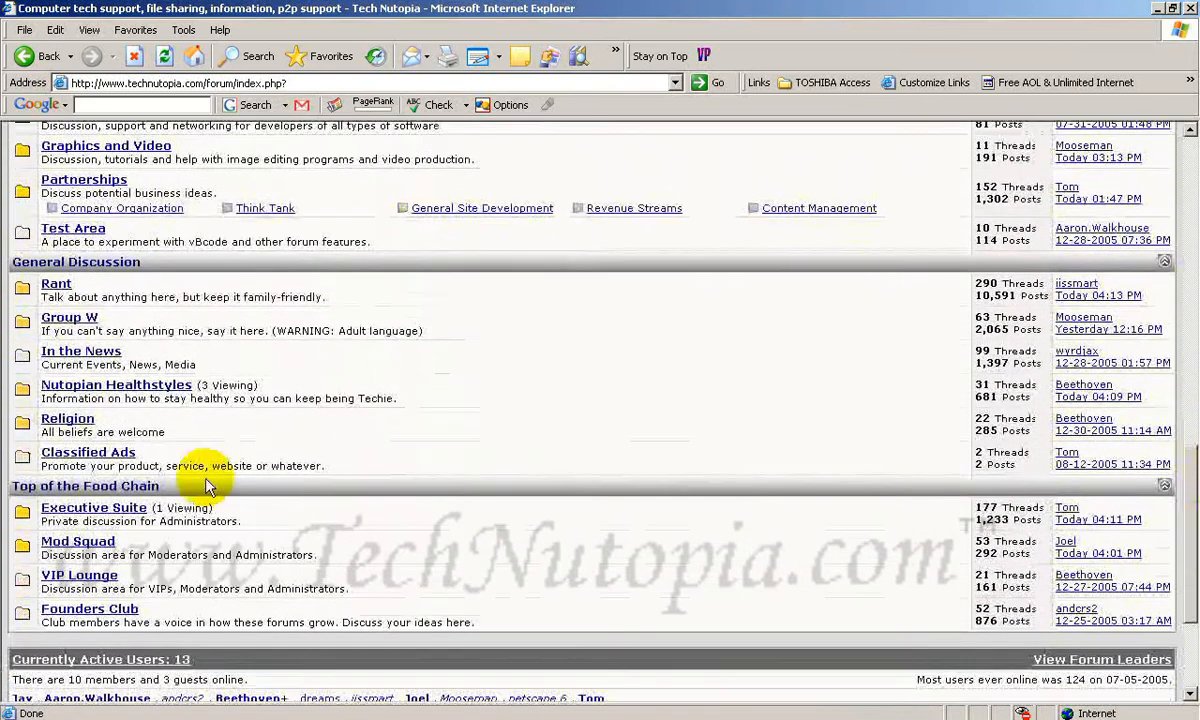
click(88, 543)
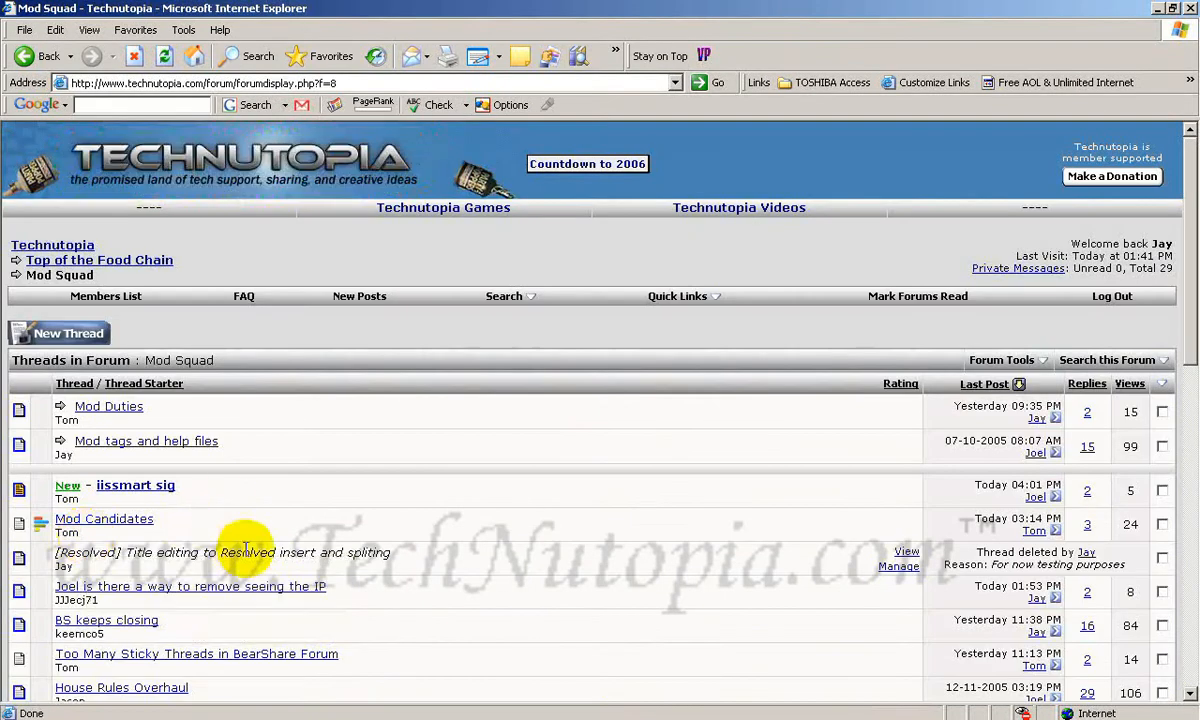
click(86, 626)
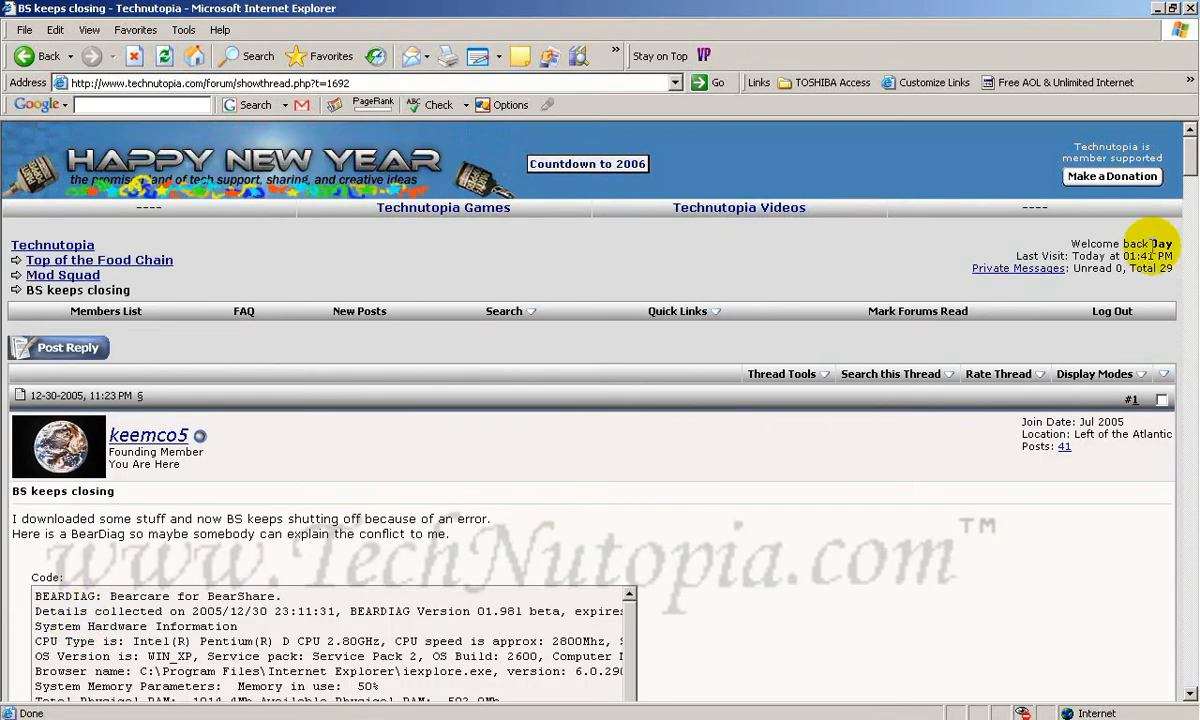
- Select every post in the copied thread except the first one for moderation
mouse_move(1190, 173)
mouse_down()
mouse_move(1175, 185)
mouse_move(1190, 228)
mouse_move(1186, 510)
mouse_move(1186, 150)
mouse_up()
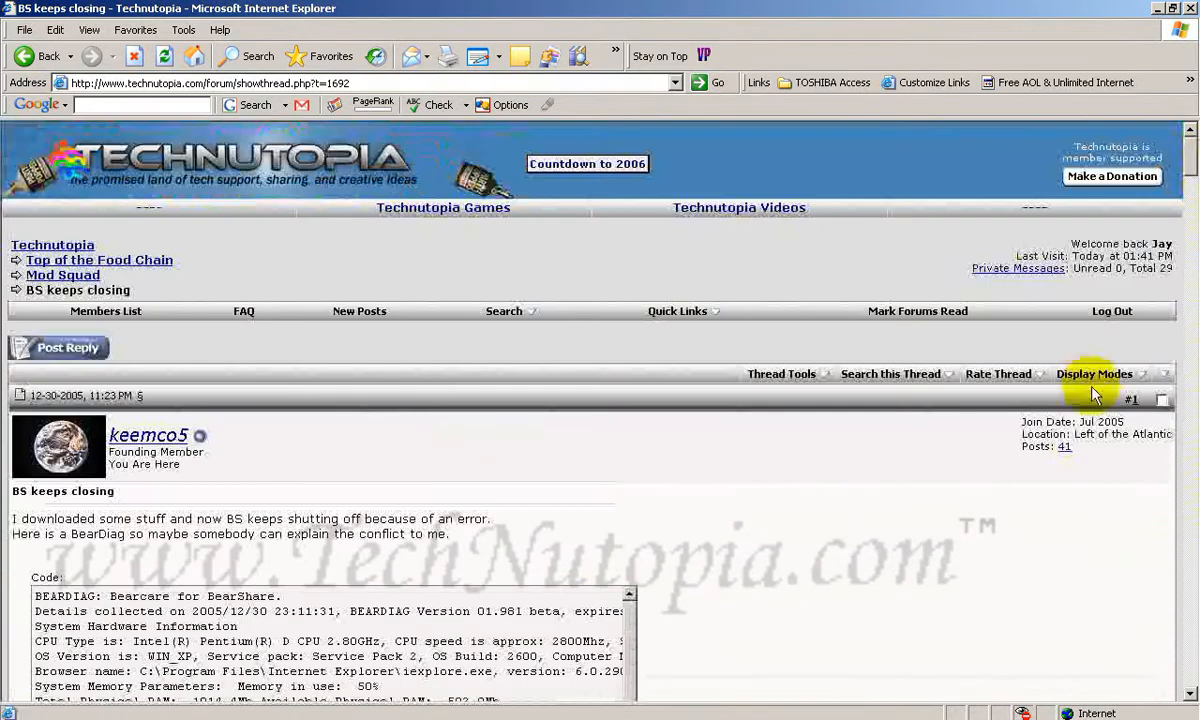
click(1163, 376)
click(1142, 375)
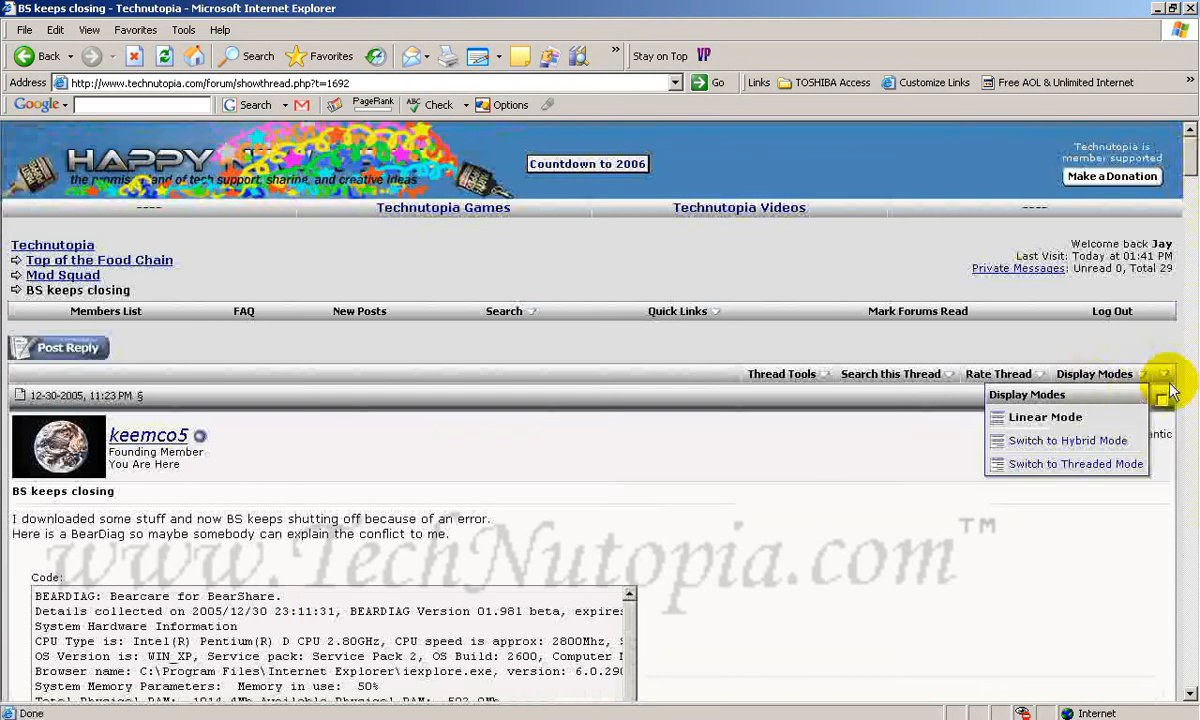
click(1163, 375)
click(1153, 418)
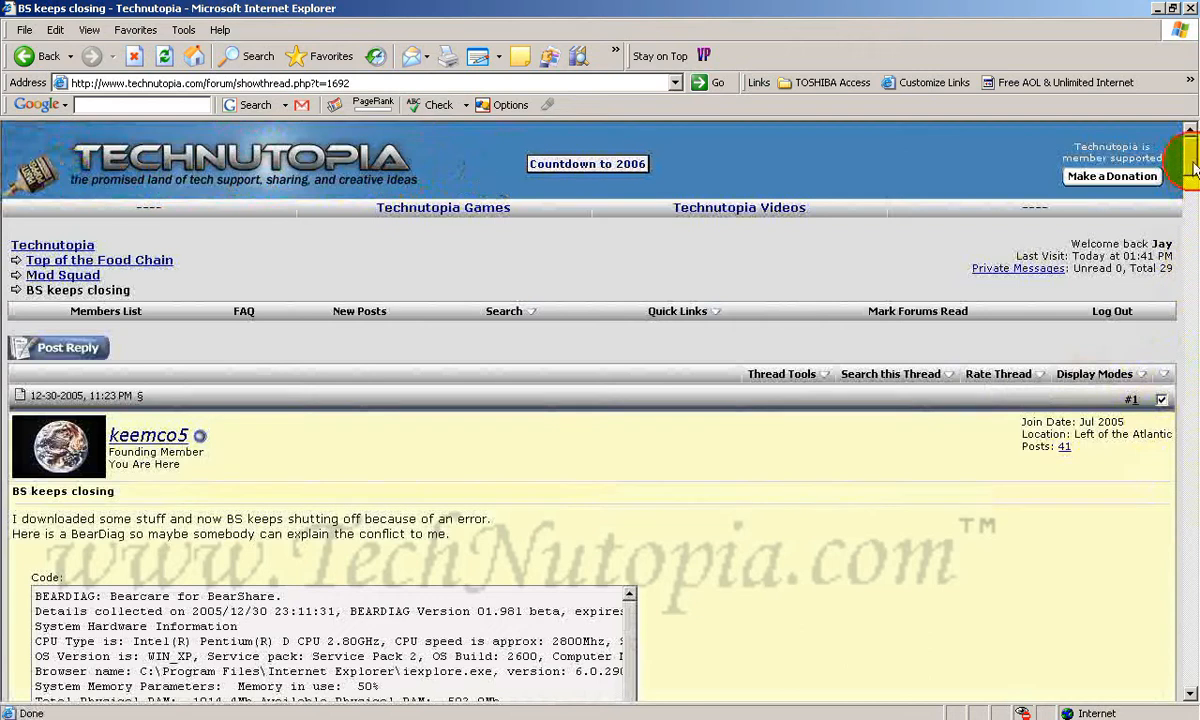
mouse_move(1190, 160)
mouse_down()
mouse_move(1190, 368)
mouse_move(1187, 150)
mouse_up()
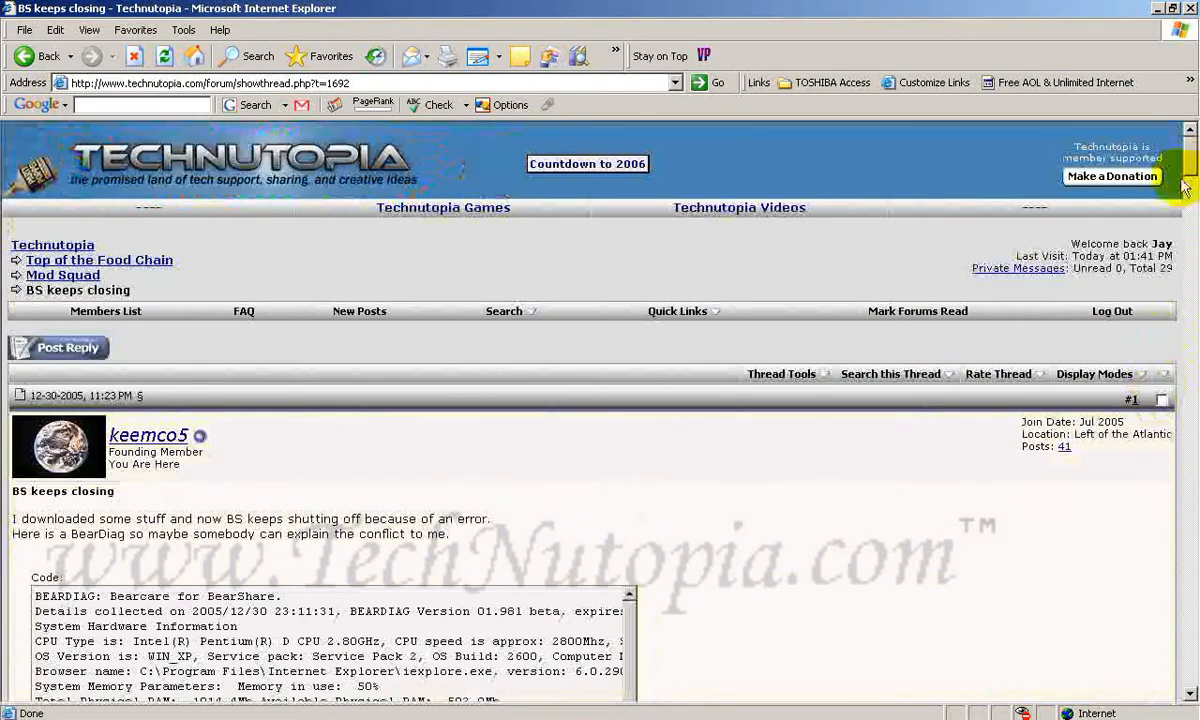
- Delete the selected posts from the copied thread with the "Physically remove" option, dismissing the private message notification
drag(1189, 162, 1187, 632)
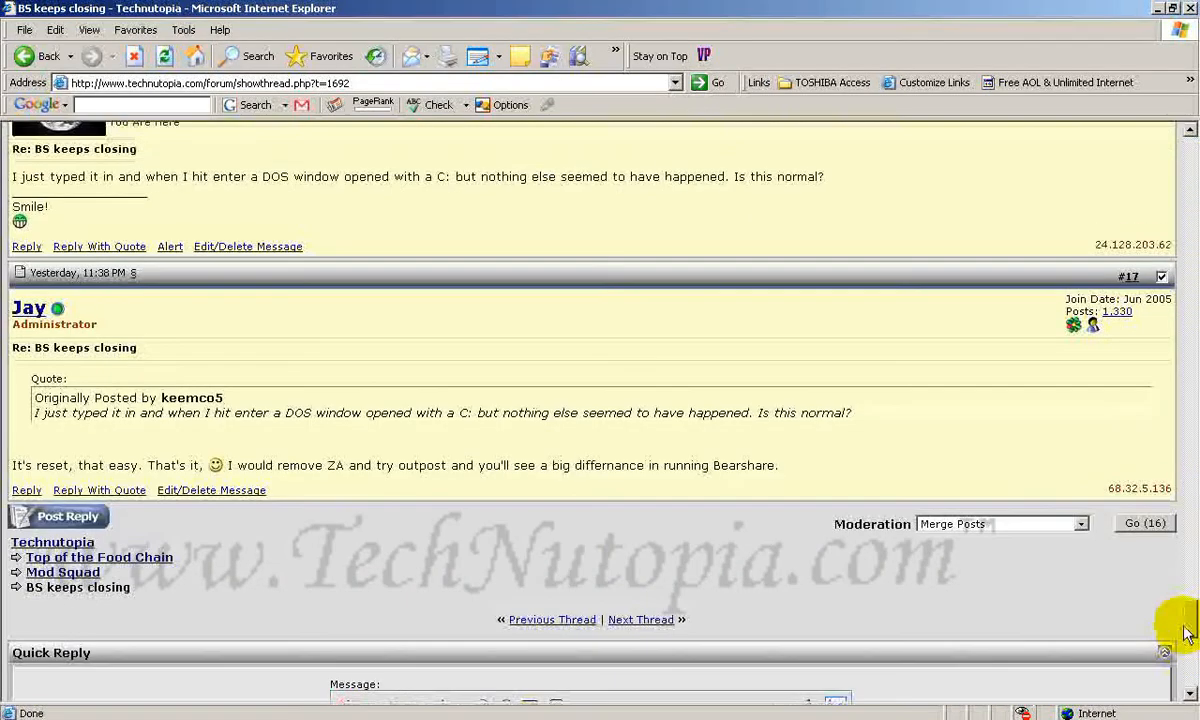
click(1081, 524)
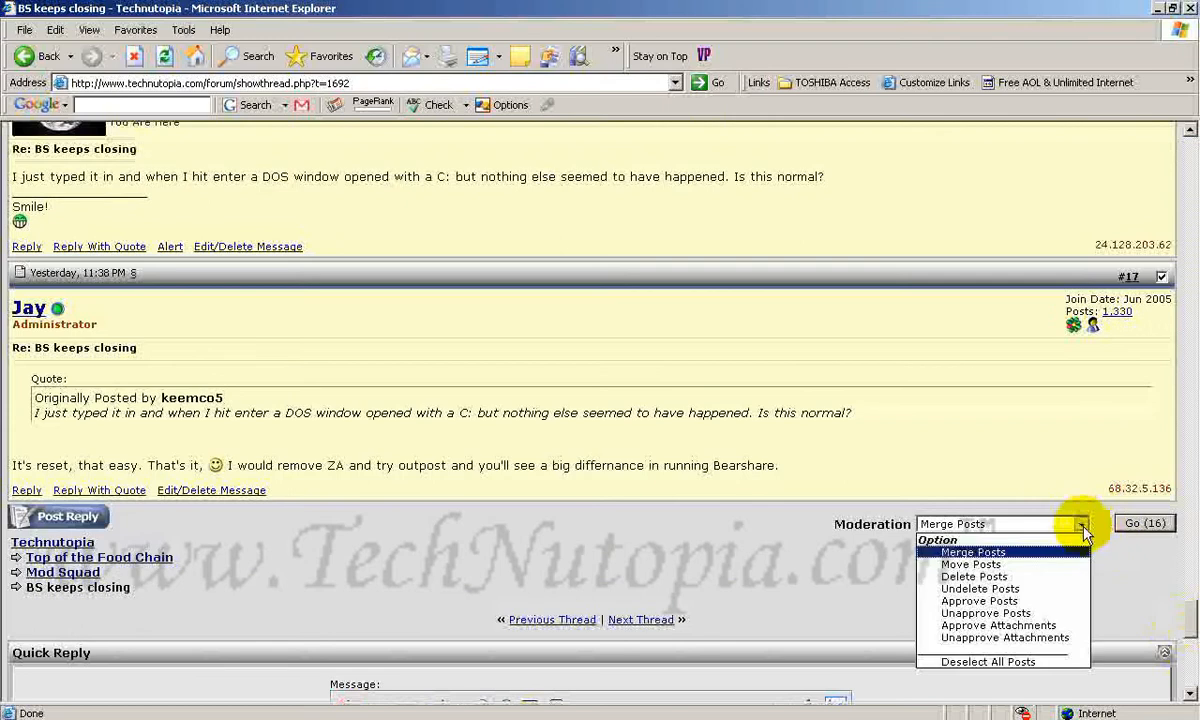
click(975, 577)
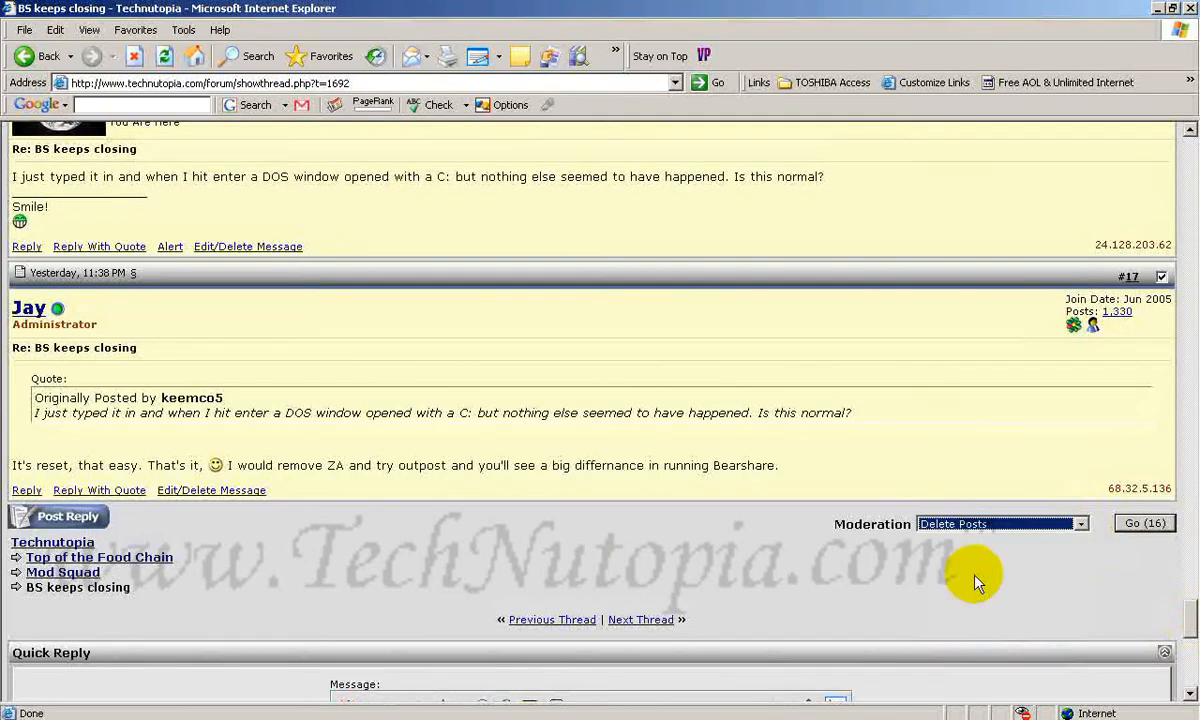
click(1140, 526)
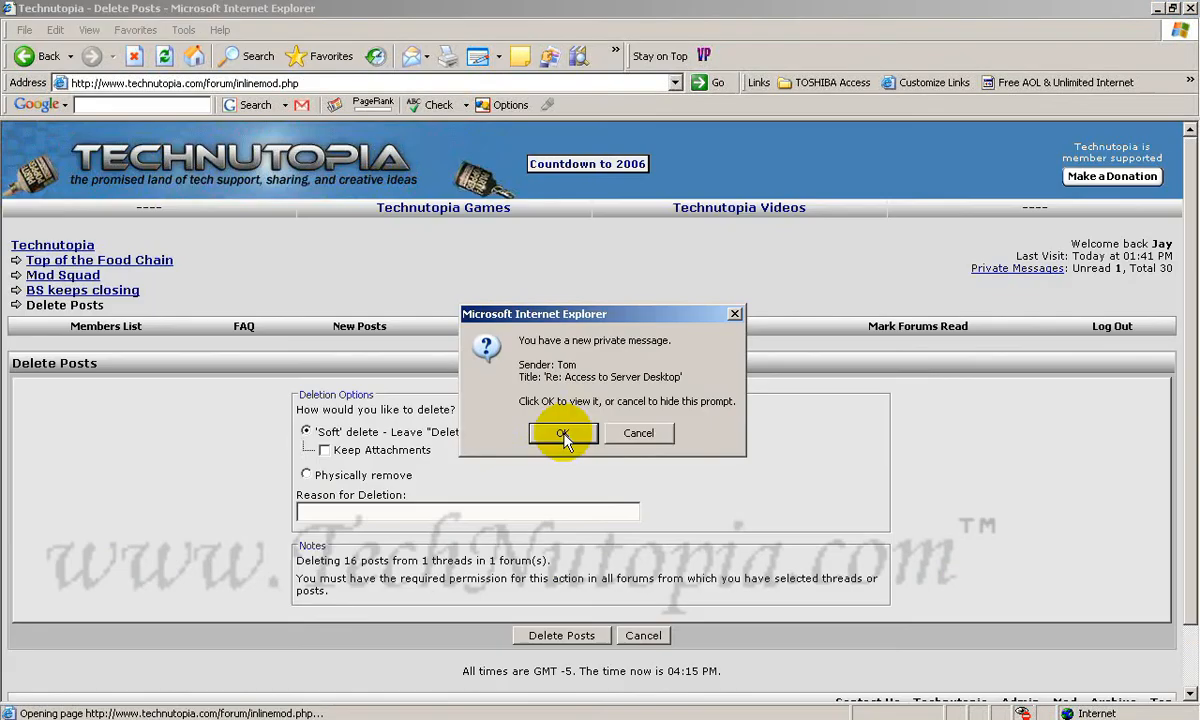
click(642, 436)
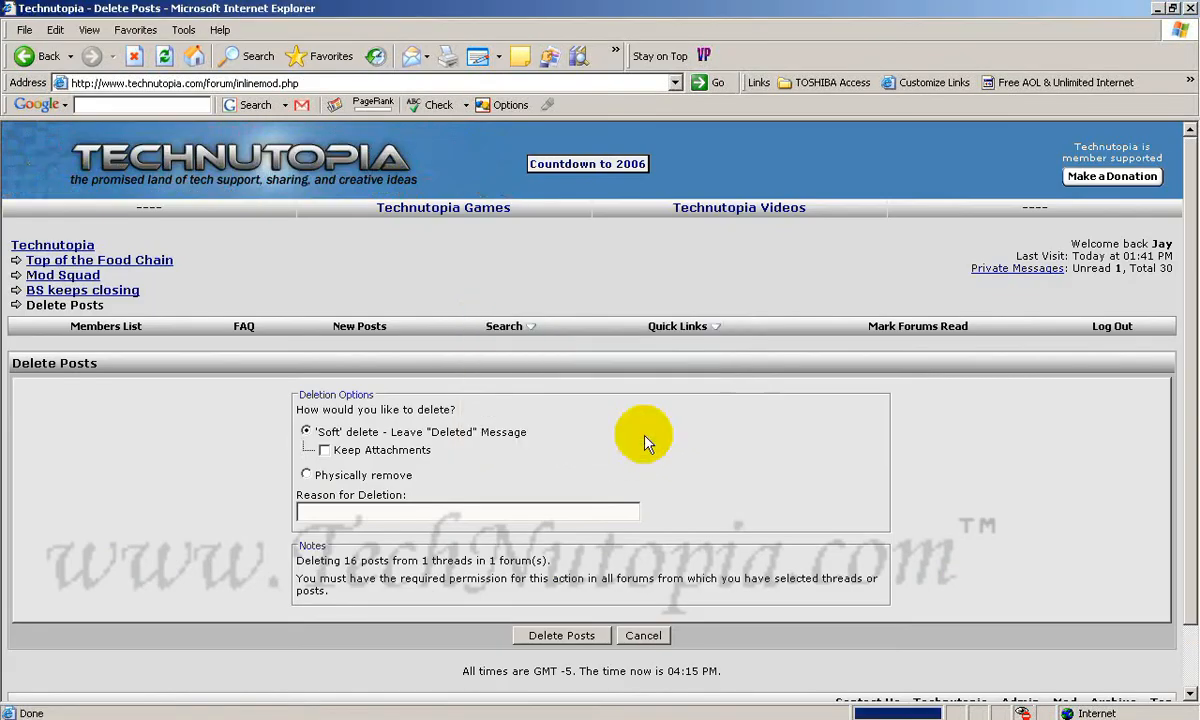
click(306, 474)
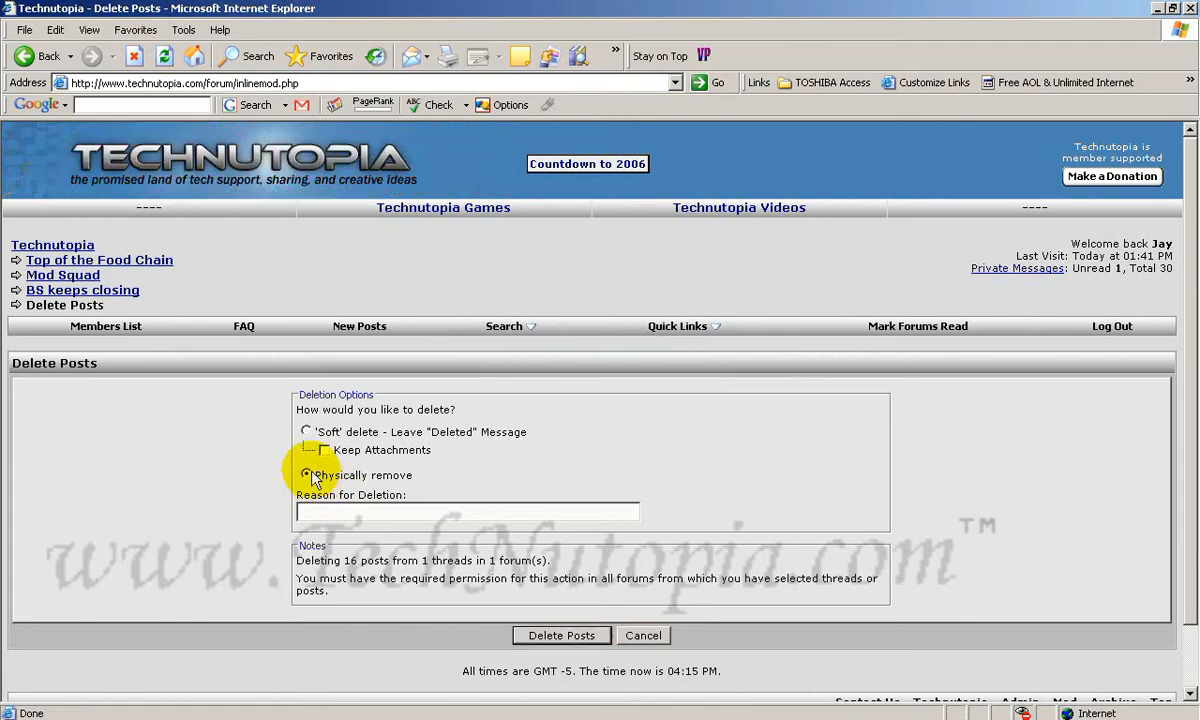
click(548, 642)
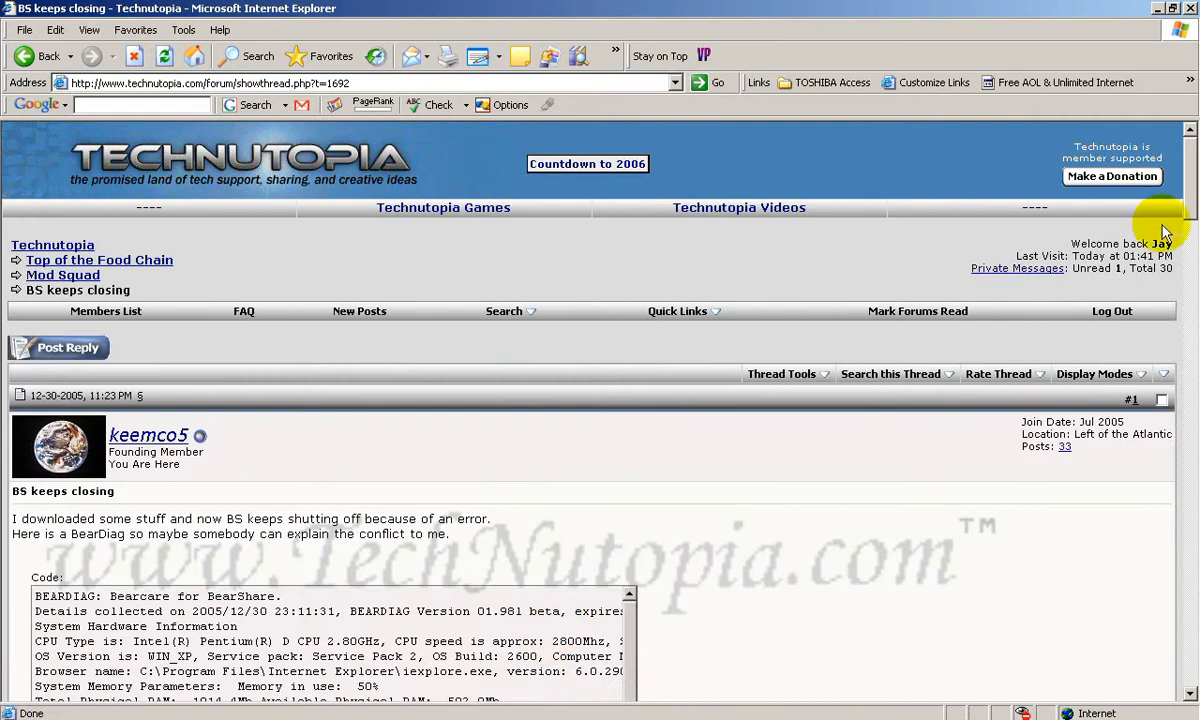
- Examine the BearDiag and StartupList logs in the remaining post for user account and path information that identifies the poster
mouse_move(1189, 210)
mouse_down()
mouse_move(1186, 700)
mouse_move(1187, 188)
mouse_up()
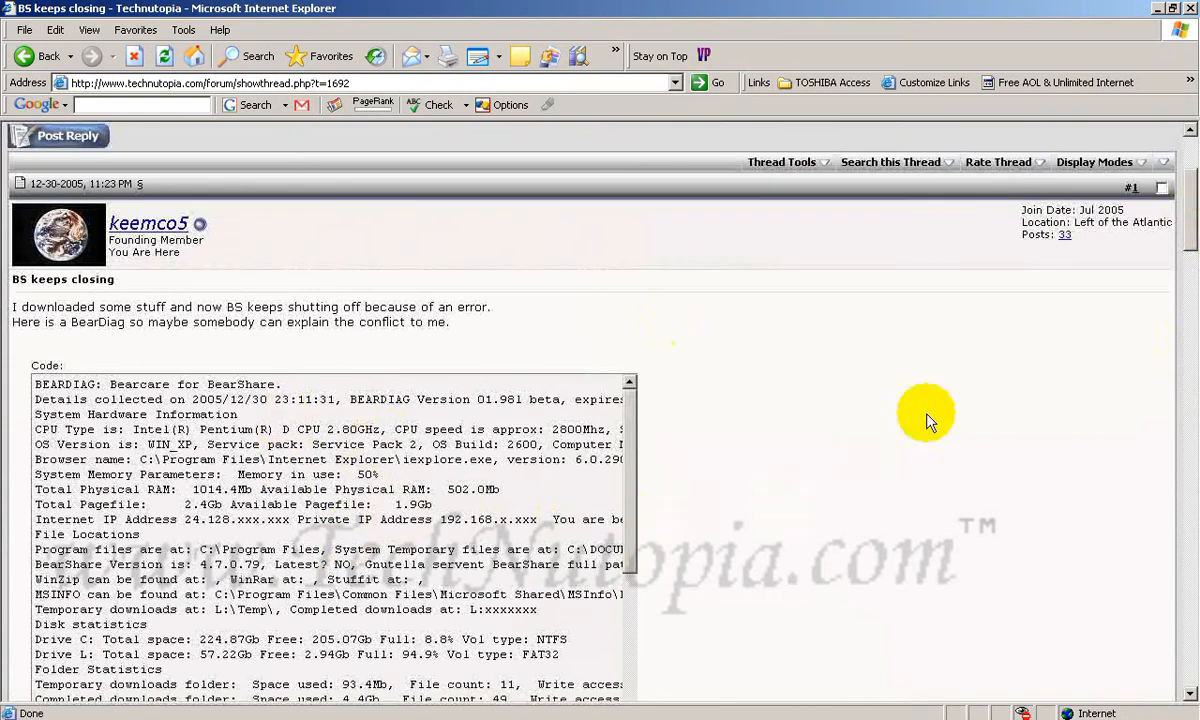
drag(1189, 236, 1192, 265)
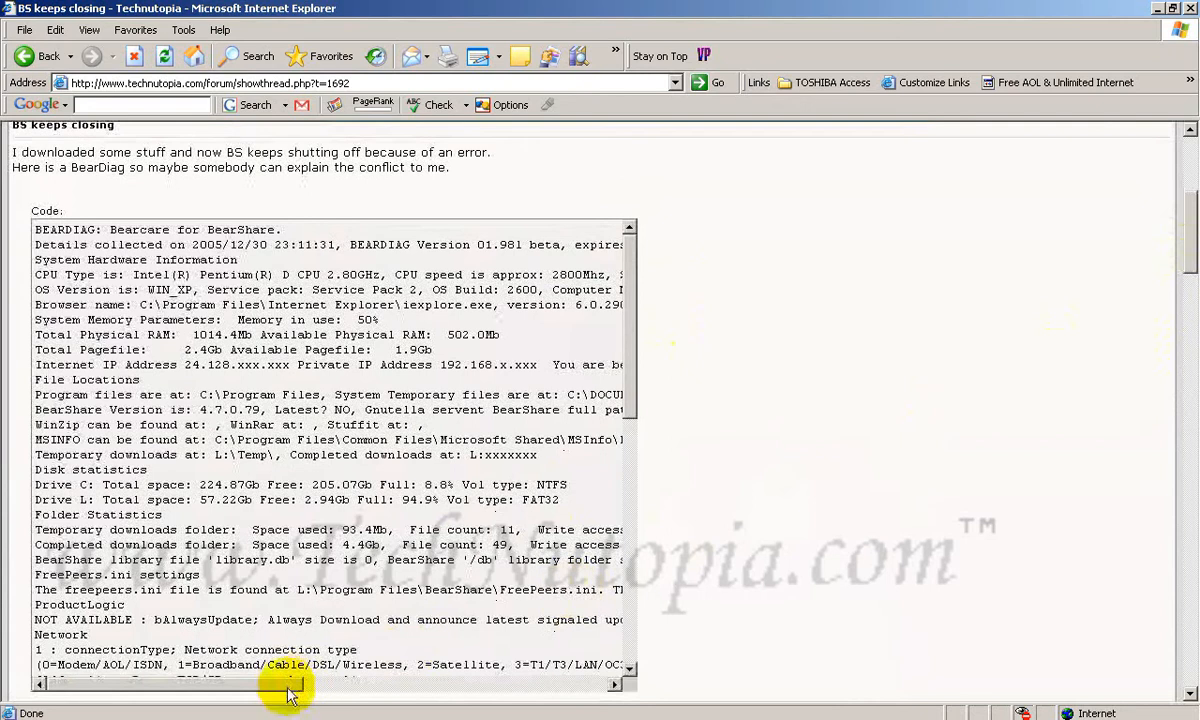
drag(287, 689, 309, 684)
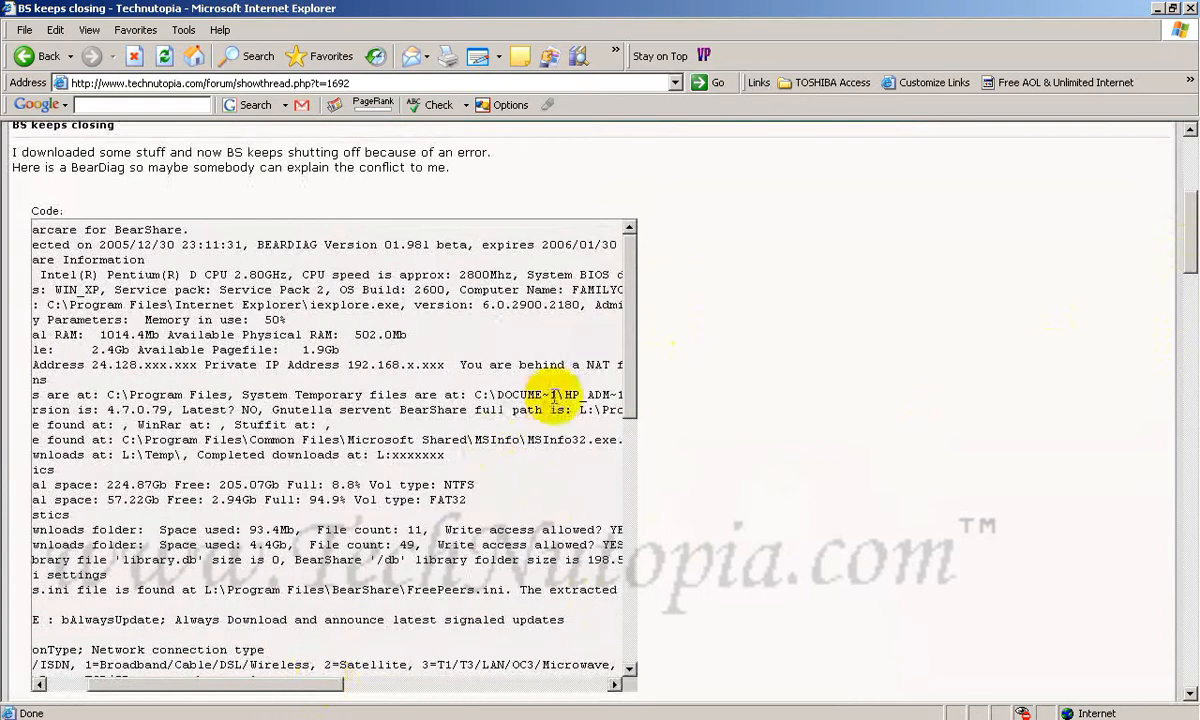
drag(624, 308, 633, 338)
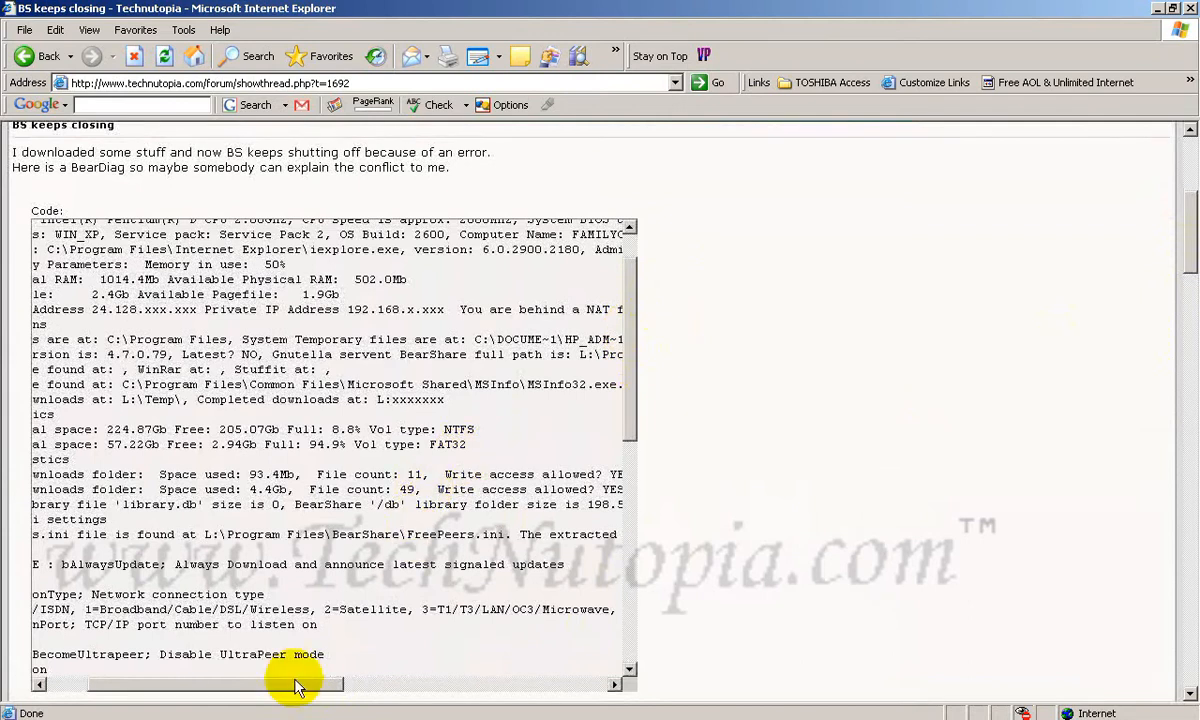
drag(295, 686, 242, 684)
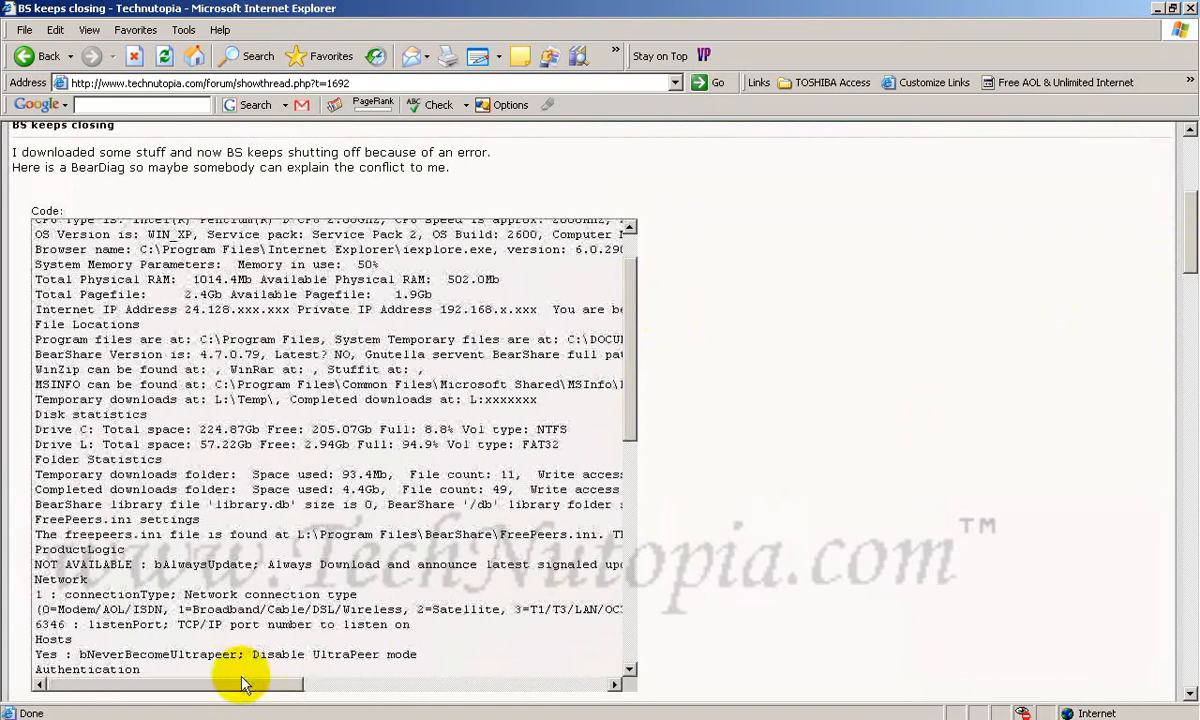
drag(632, 330, 630, 563)
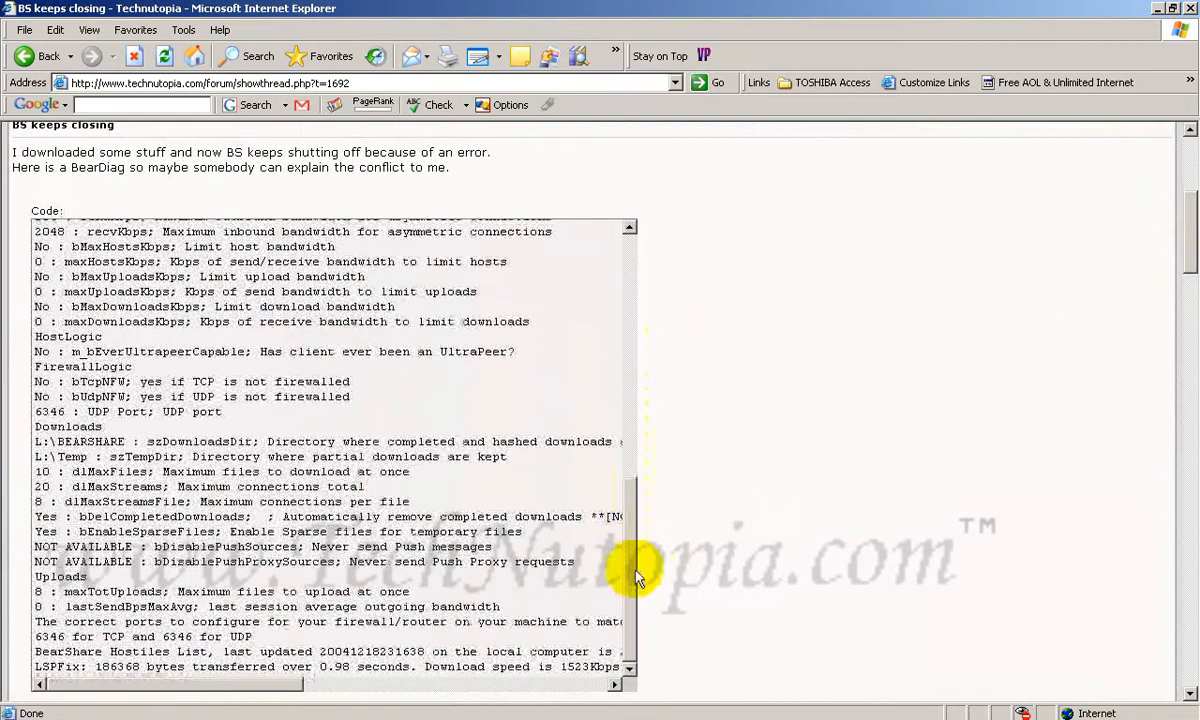
drag(1190, 245, 1165, 290)
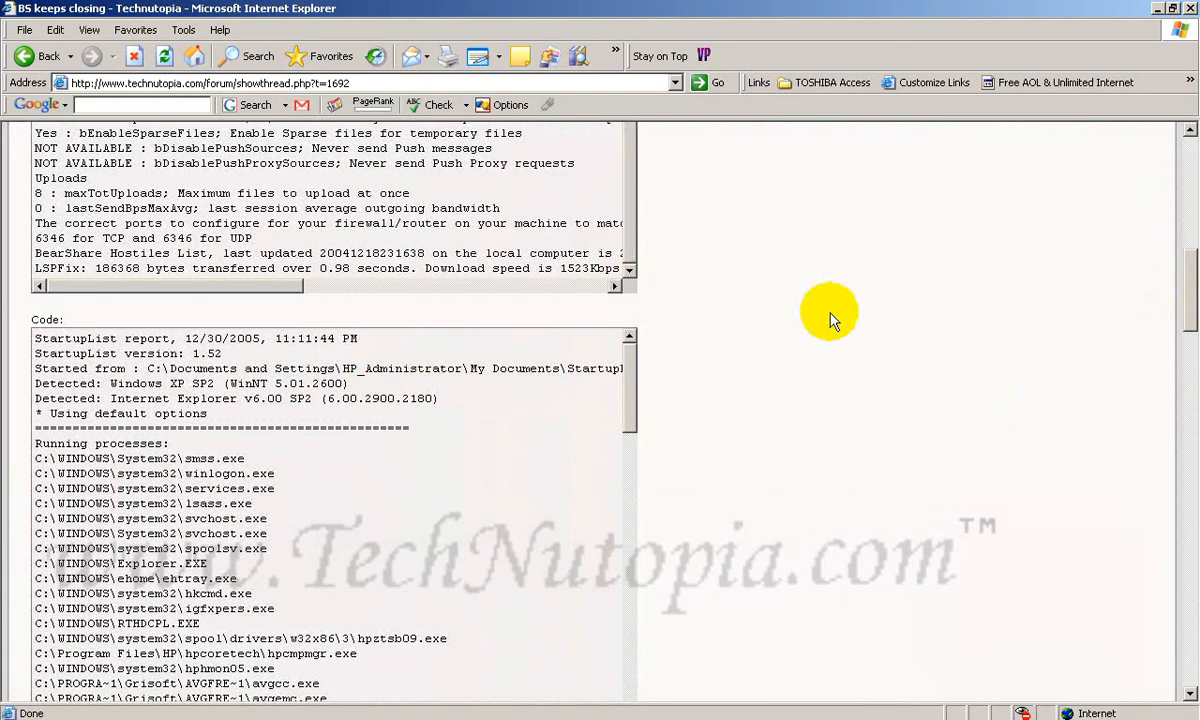
drag(1192, 287, 1192, 515)
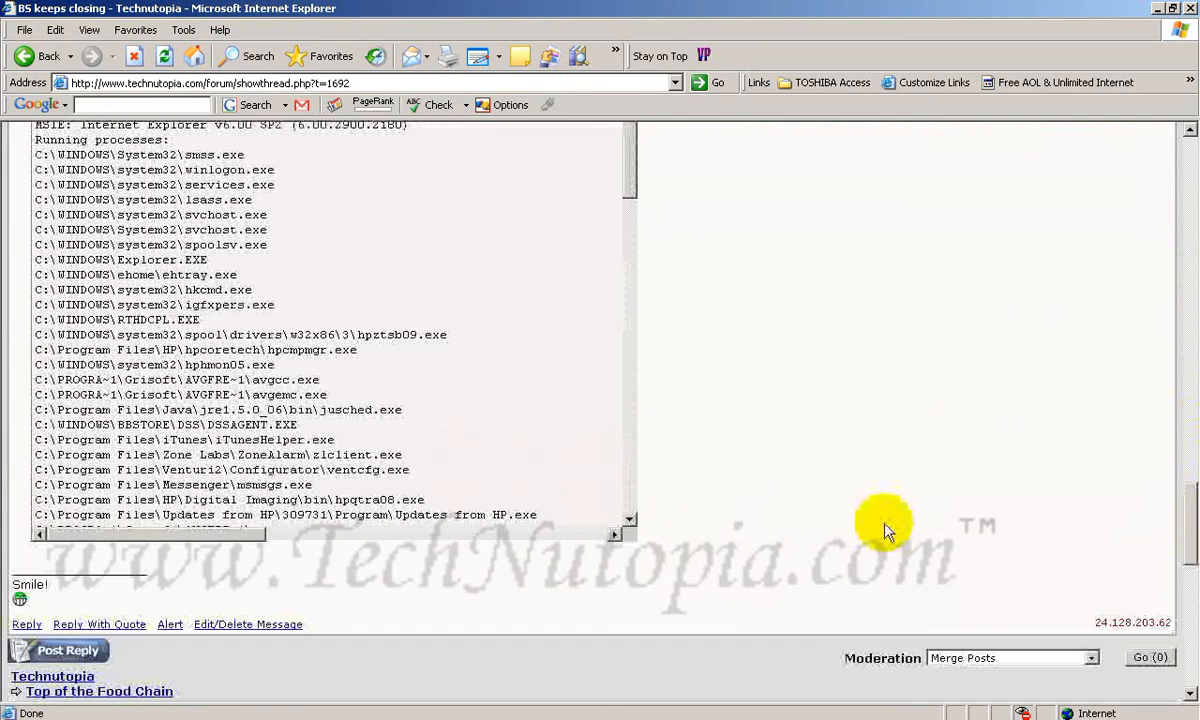
- Remove "Administrator" from the HP_Administrator folder in the StartupList log's "Started from" path, save the post and check the edited line
click(248, 625)
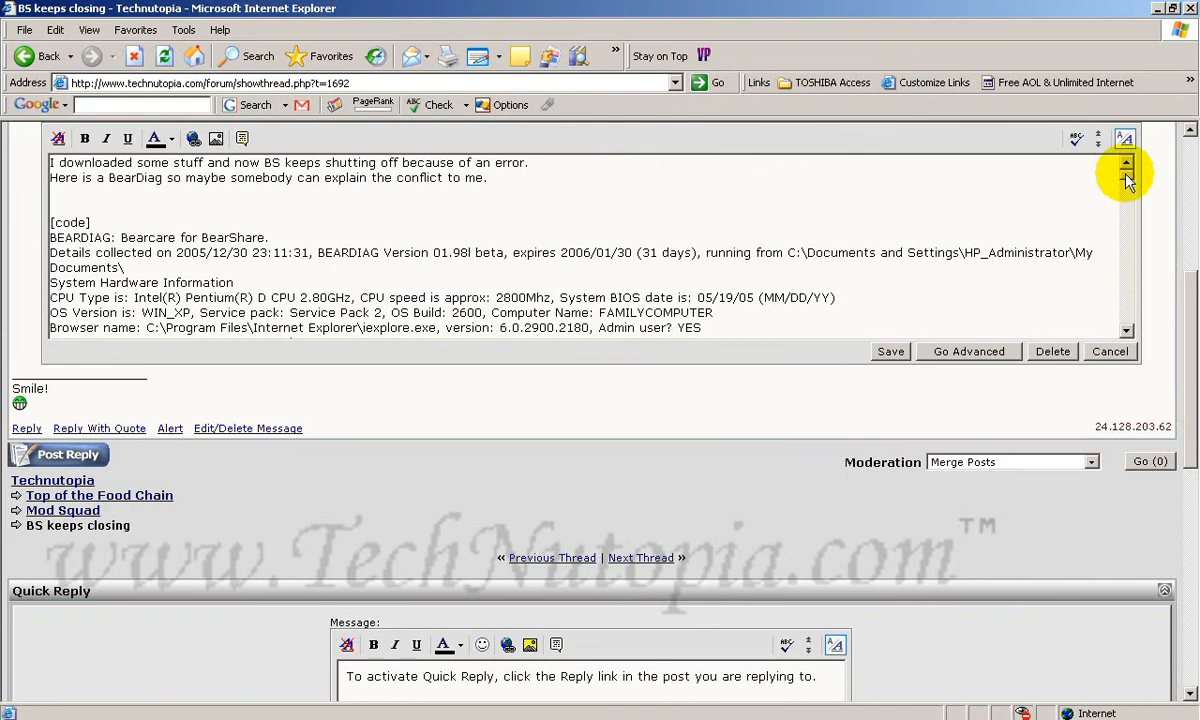
drag(1127, 180, 1127, 203)
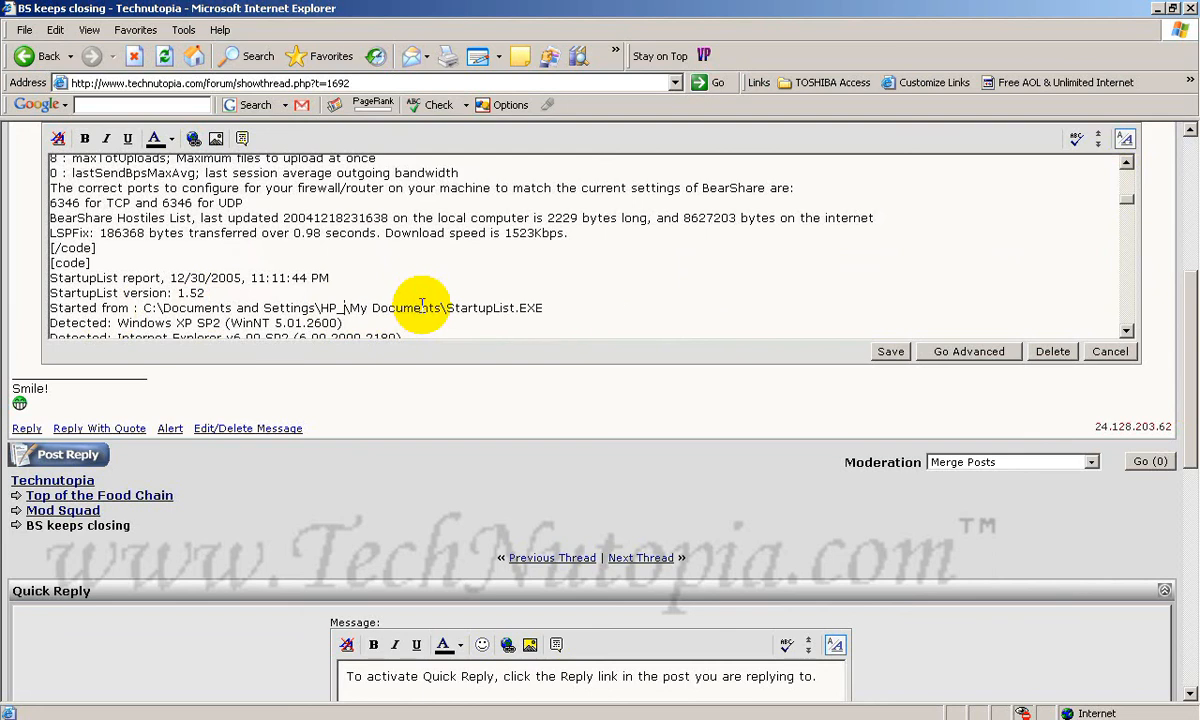
click(890, 353)
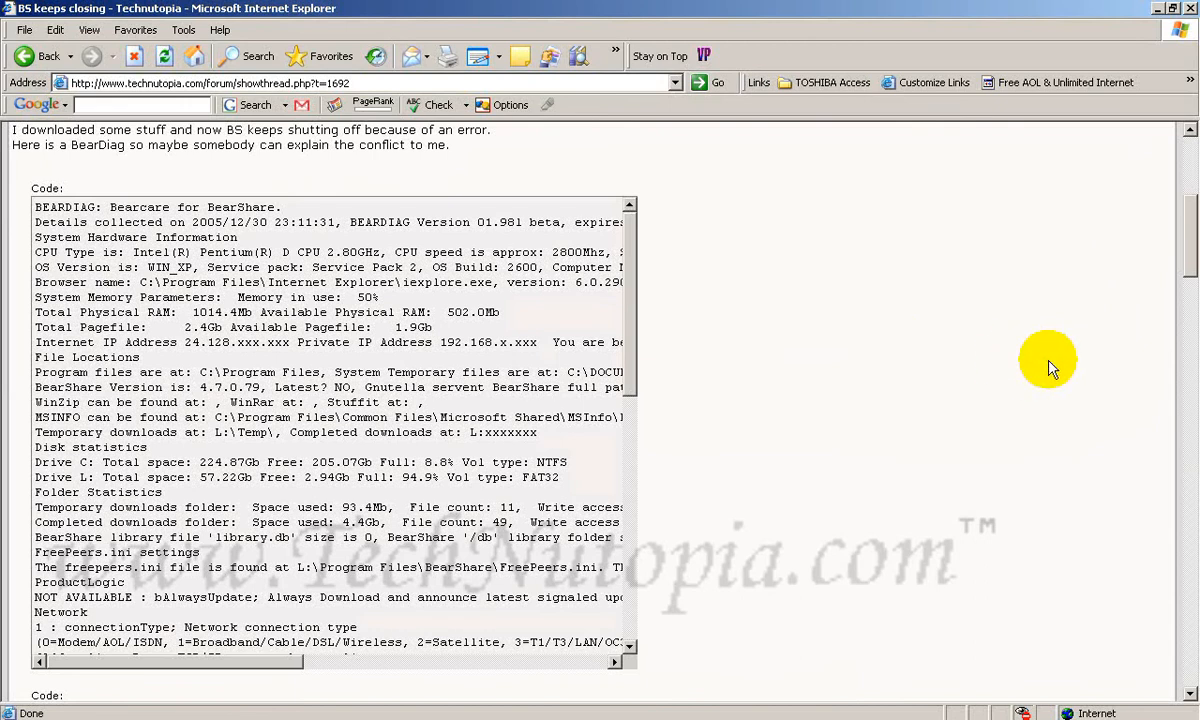
drag(638, 320, 657, 470)
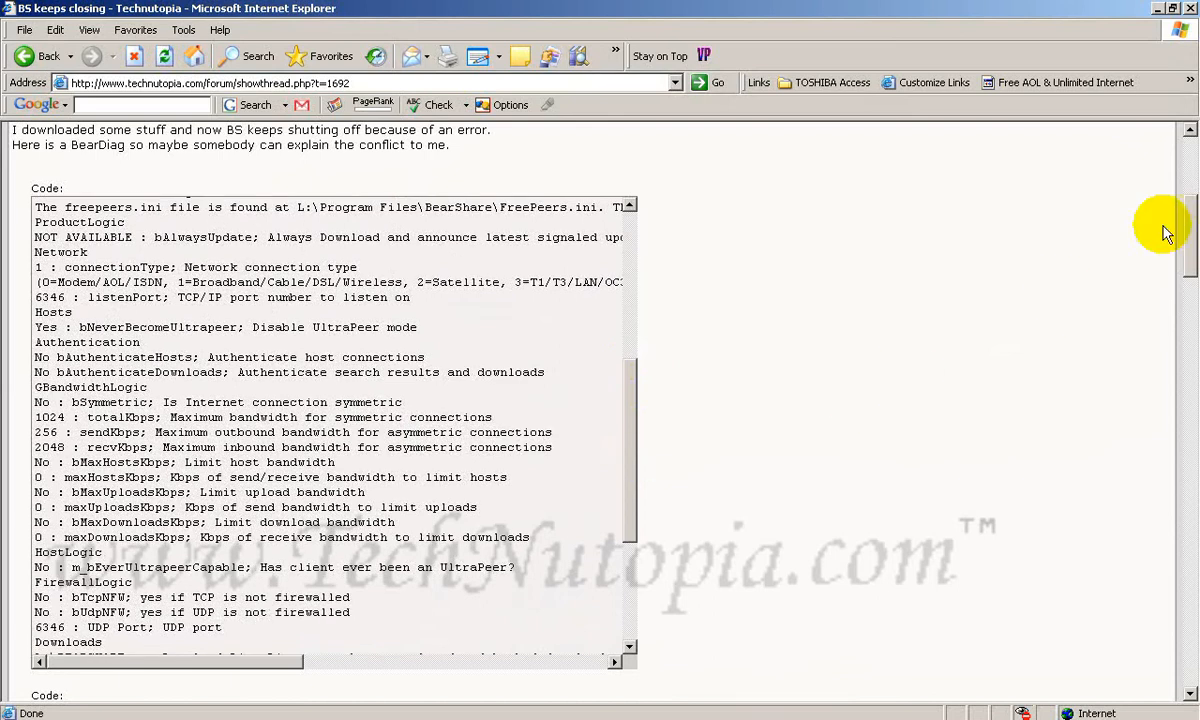
drag(1186, 231, 1192, 308)
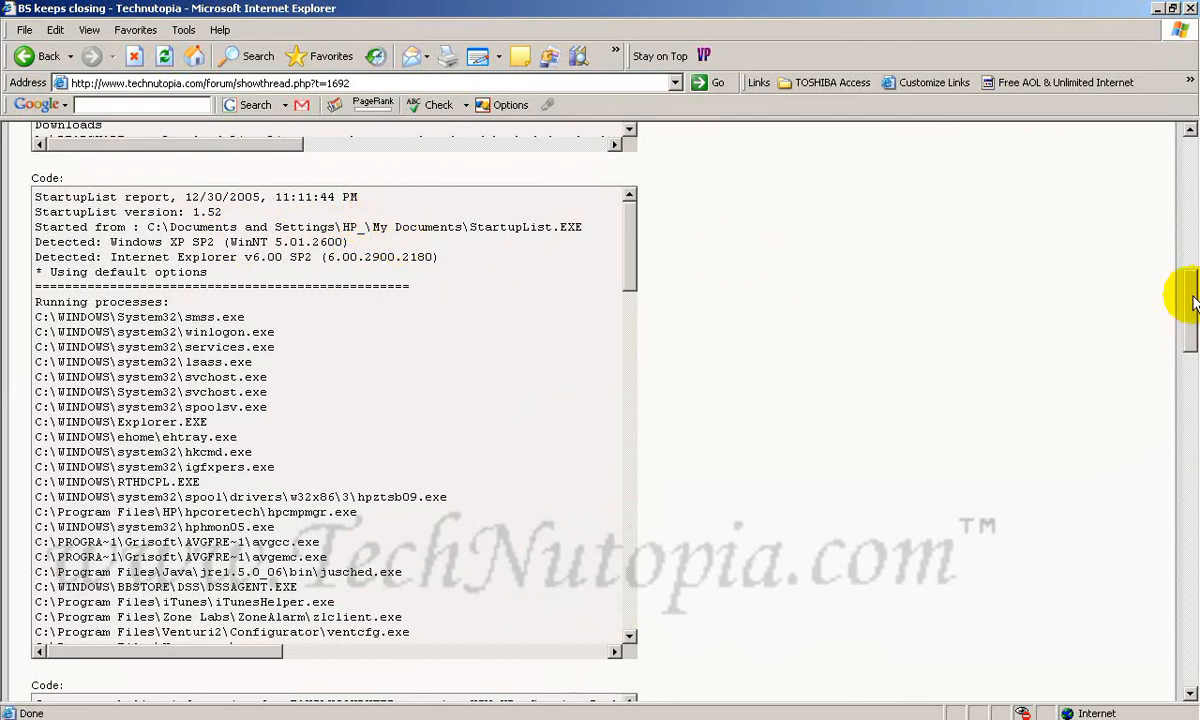
- Delete the copied "BS keeps closing" thread from Mod Squad with the "Physically remove" option
drag(1192, 297, 1191, 154)
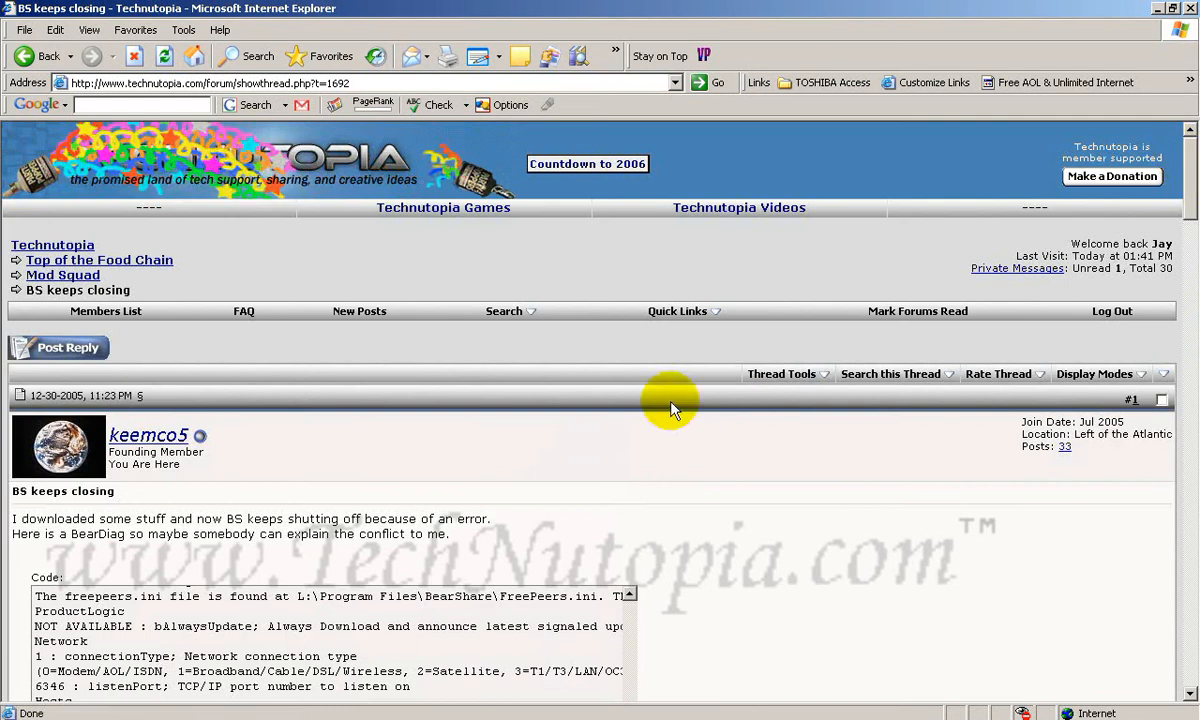
click(790, 378)
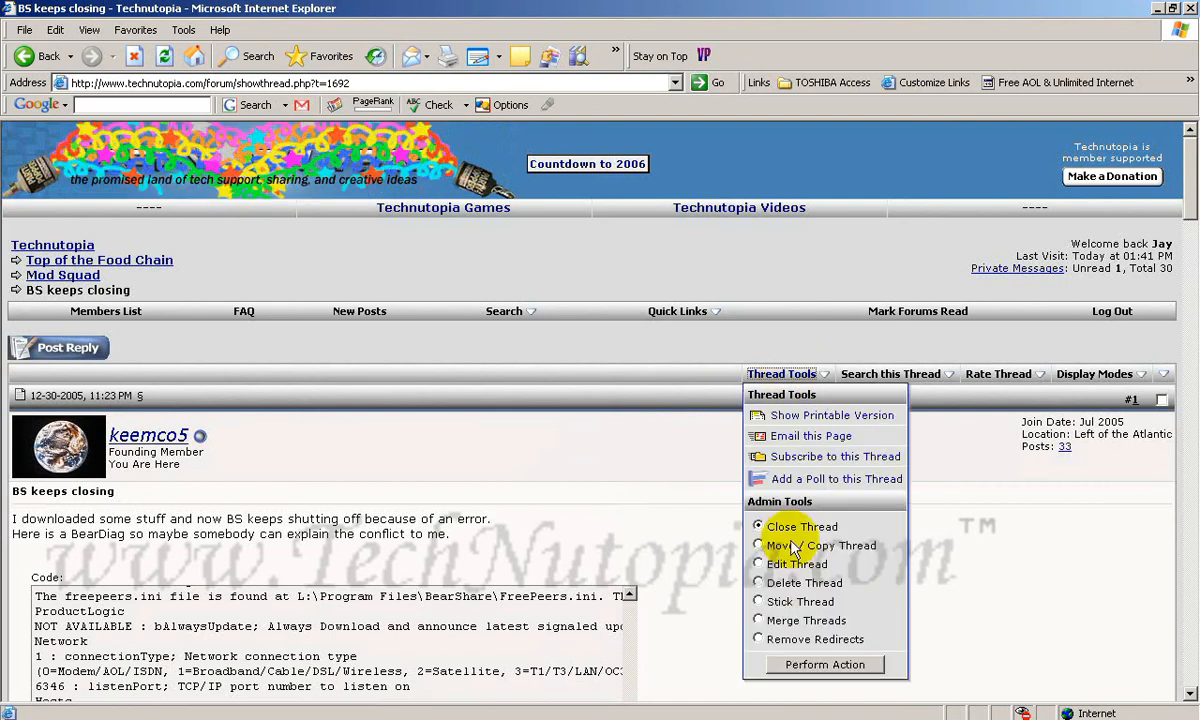
click(790, 585)
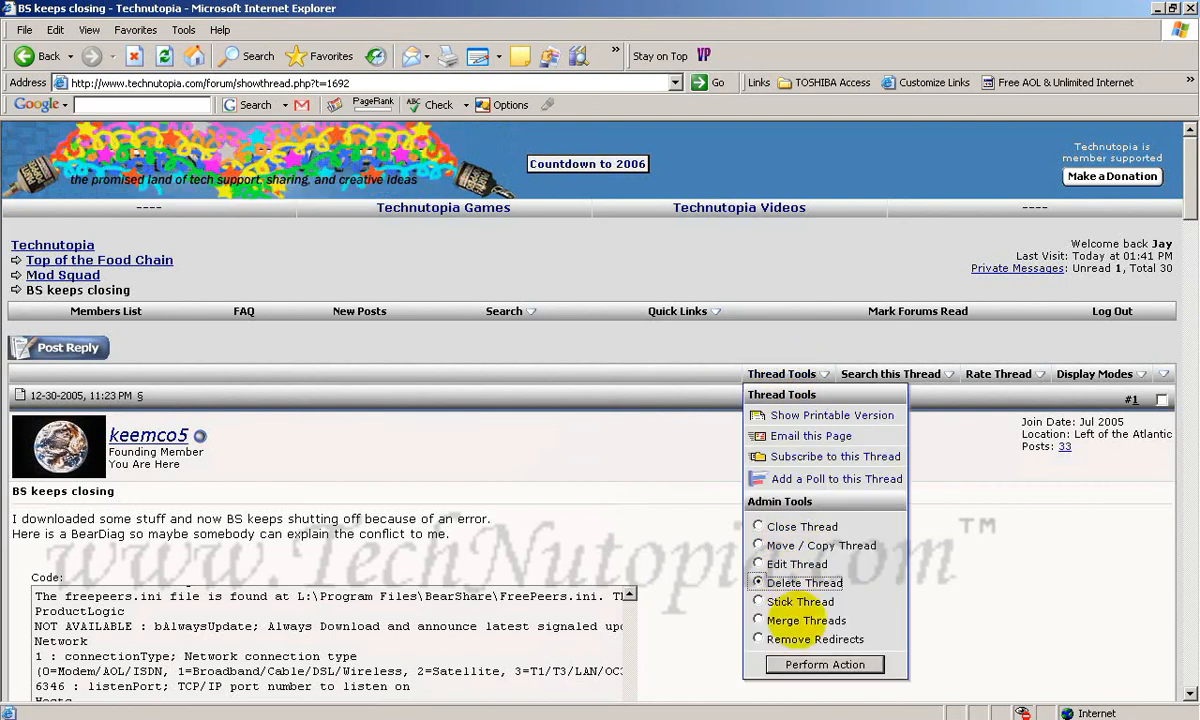
click(812, 665)
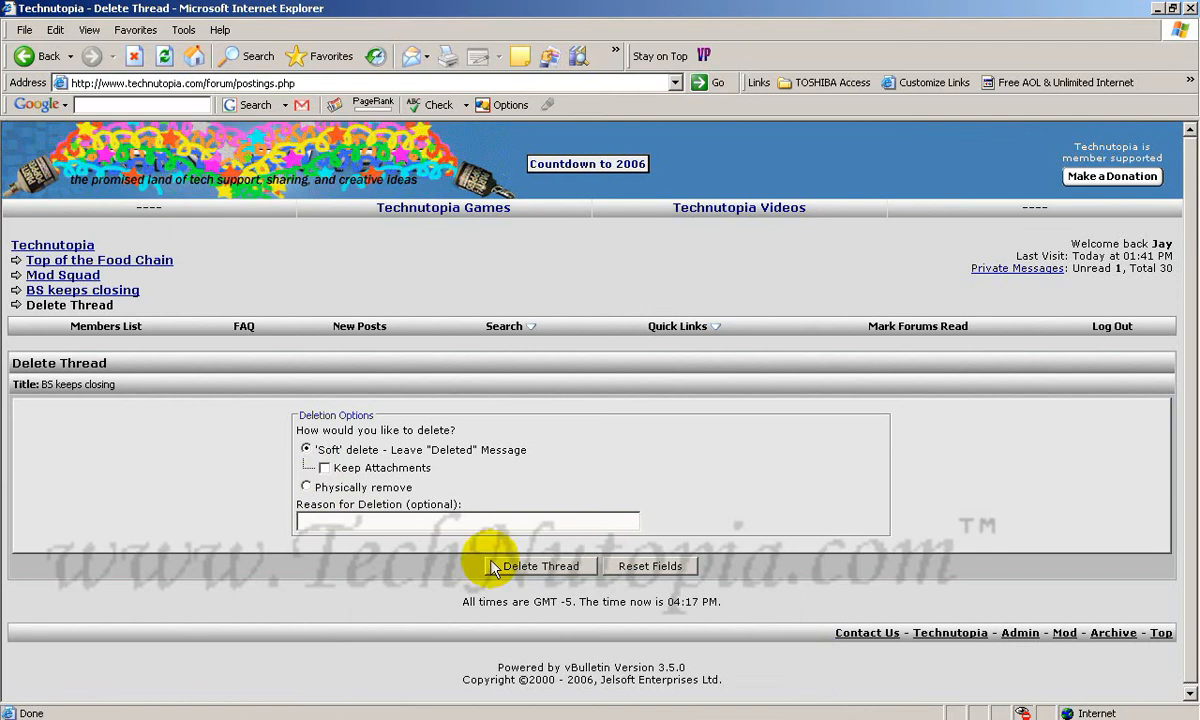
click(310, 487)
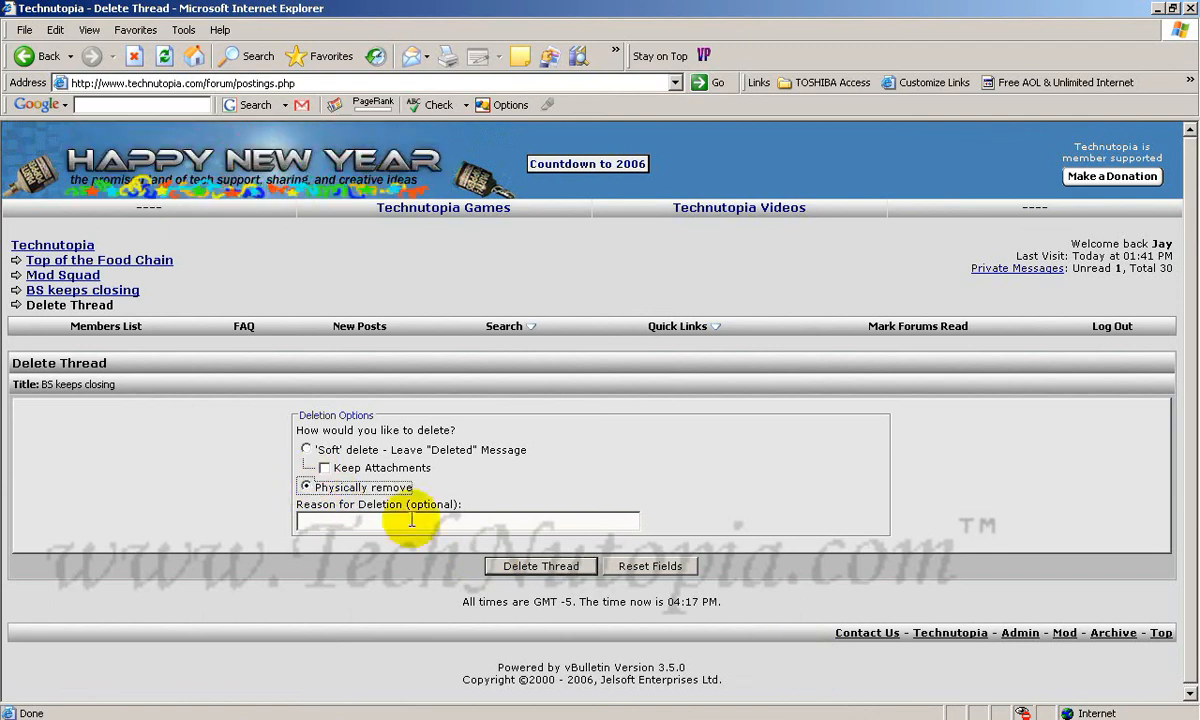
click(540, 566)
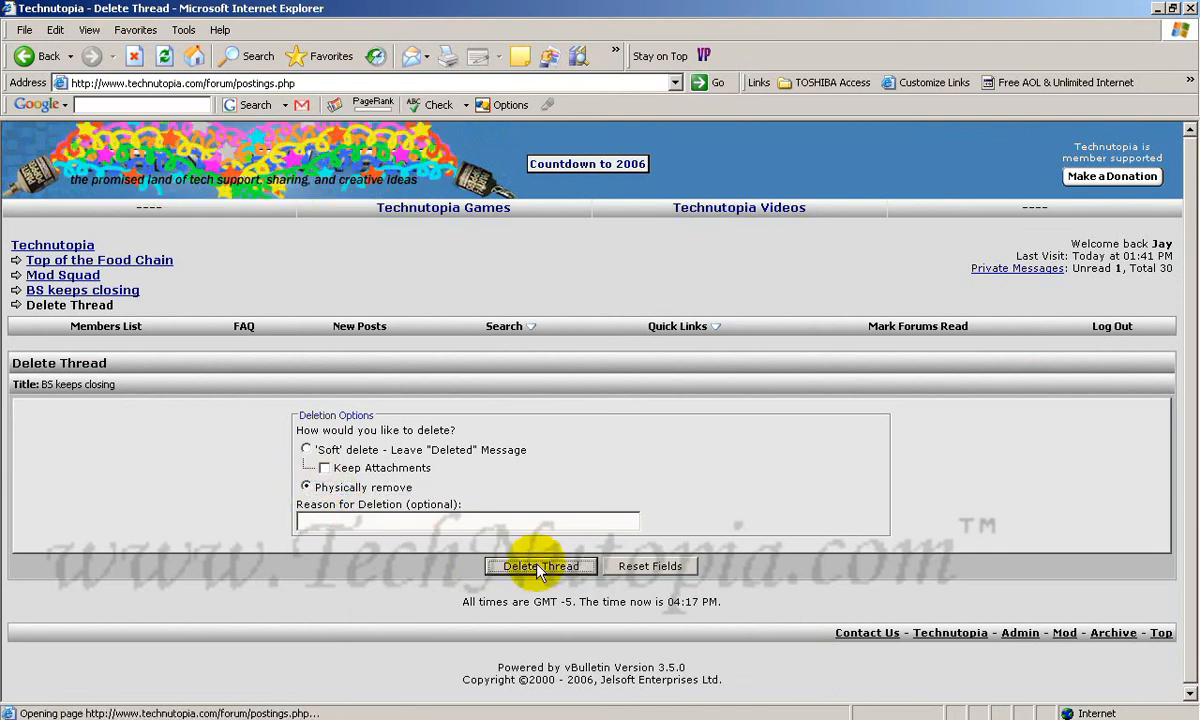